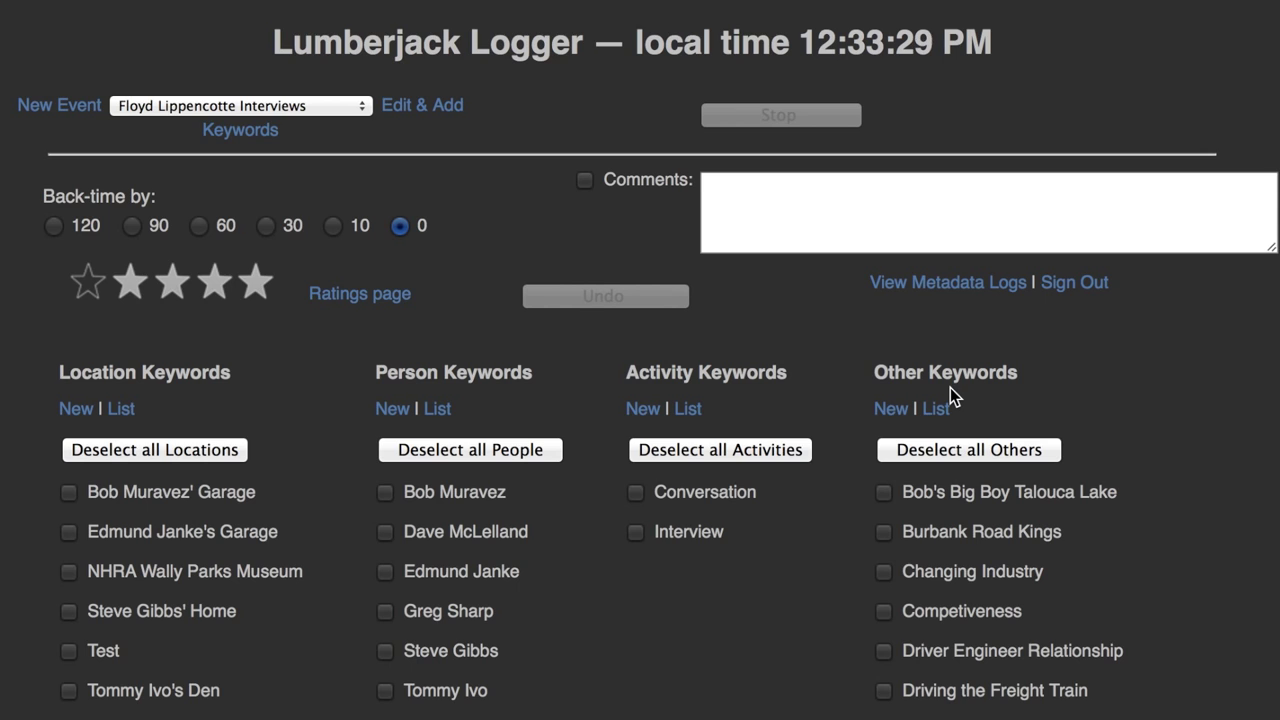
Step: Check the EC Thanksgiving event briefly, then reselect the interviews event in Lumberjack Logger
scroll(910, 440, down, 2)
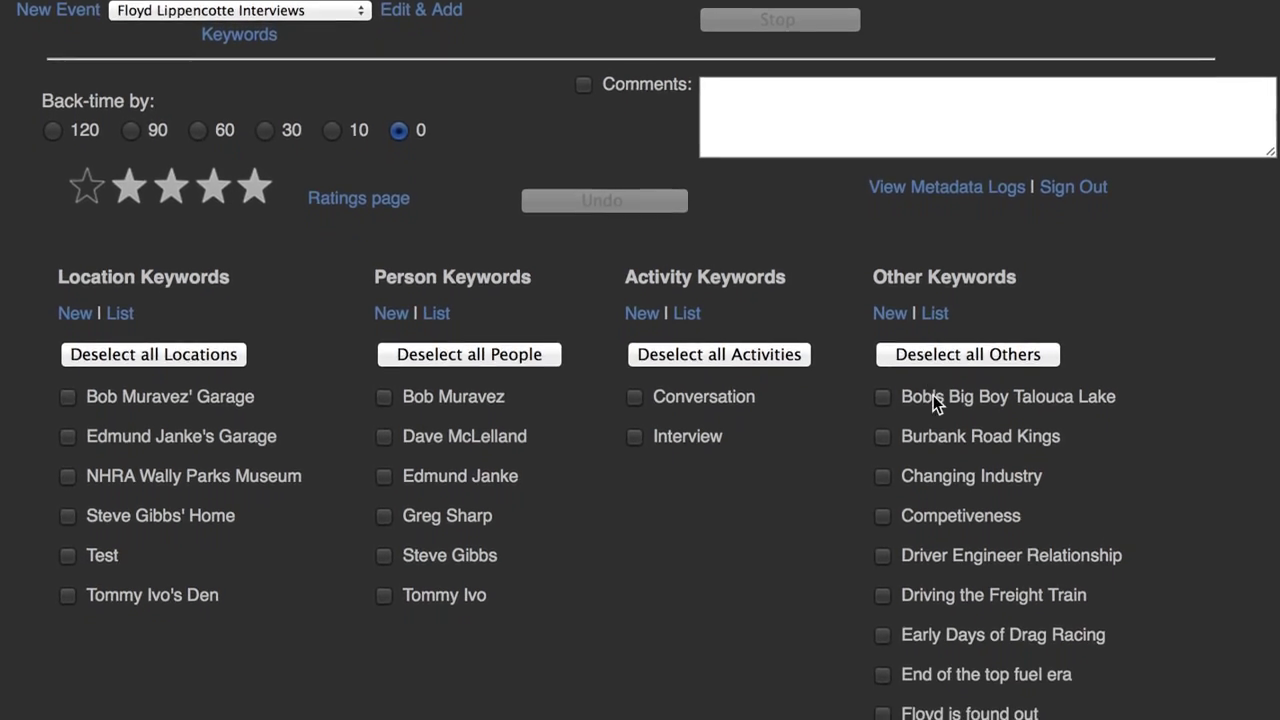
scroll(933, 395, down, 5)
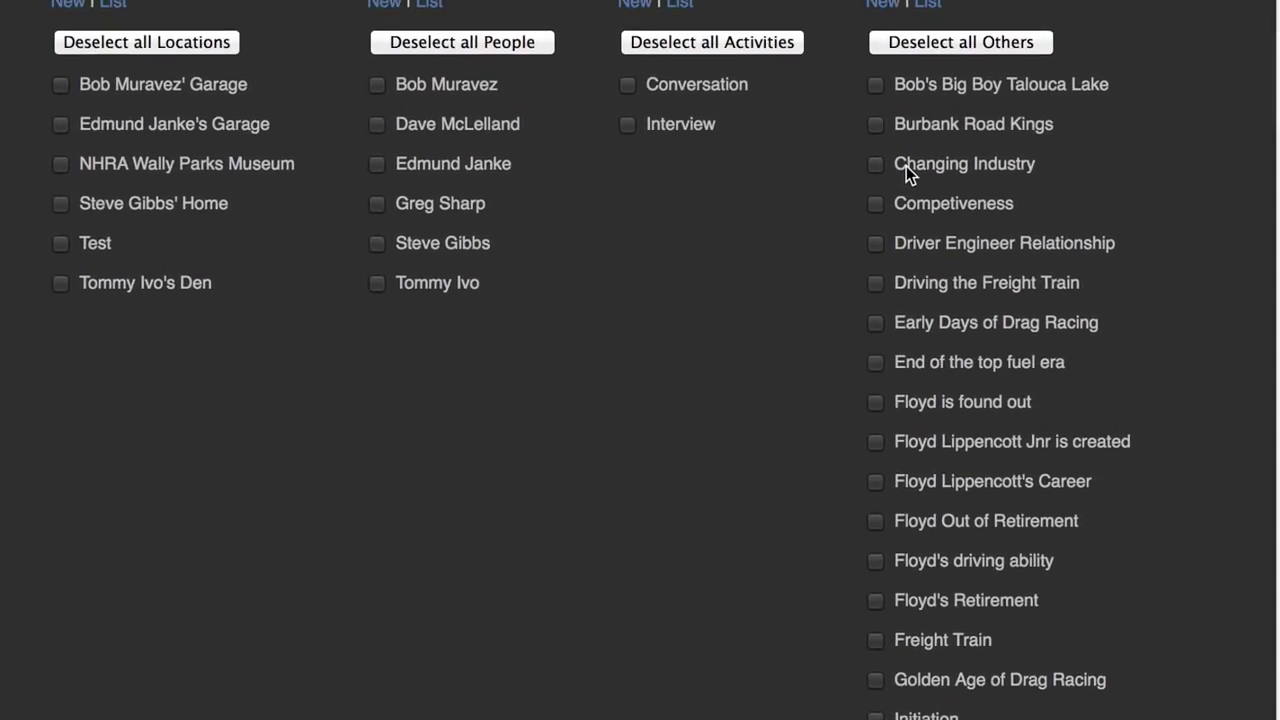
click(340, 5)
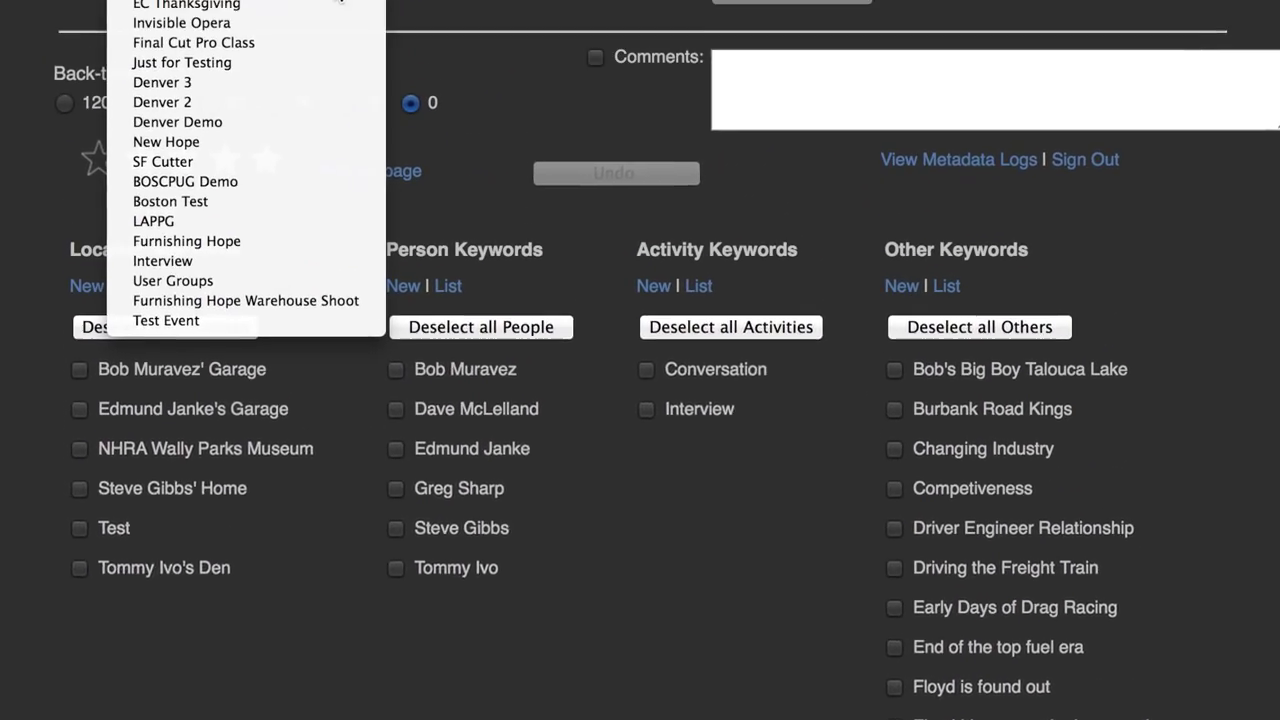
click(330, 4)
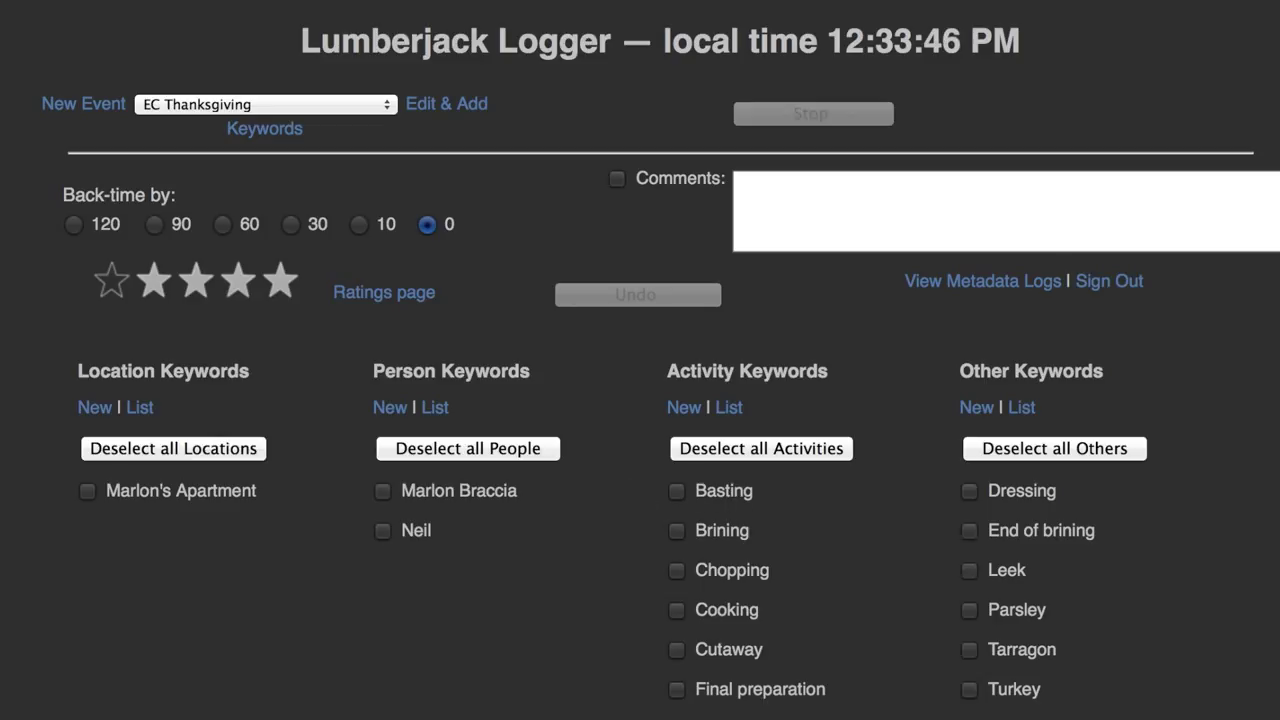
click(345, 107)
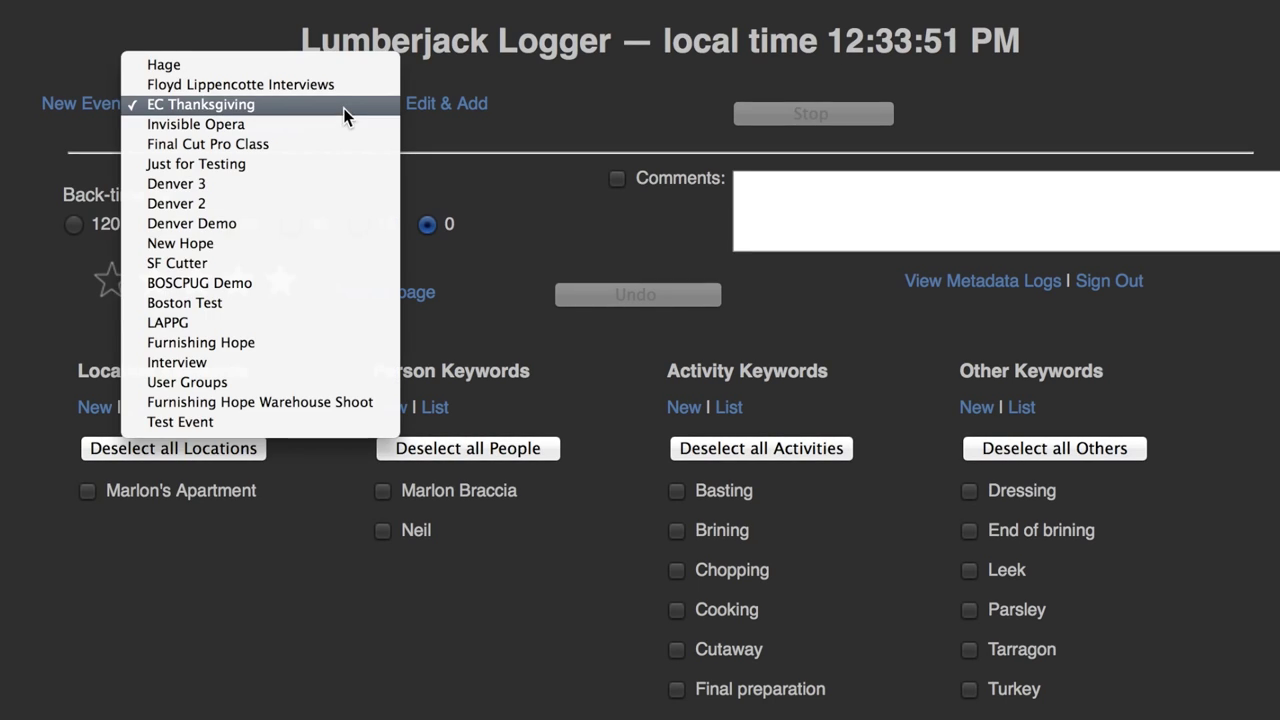
click(343, 86)
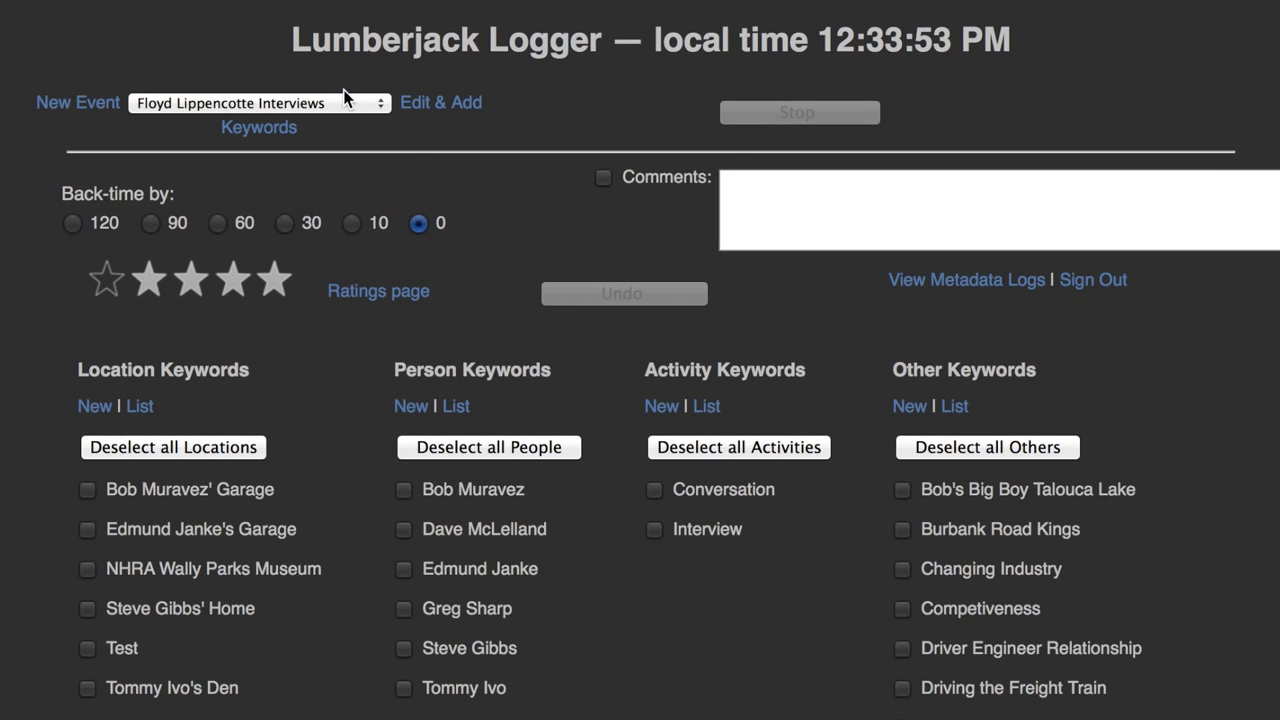
Step: Start logging with garage location, first person, Interview and Talouca Lake keywords, dropping Burbank Road Kings
click(162, 496)
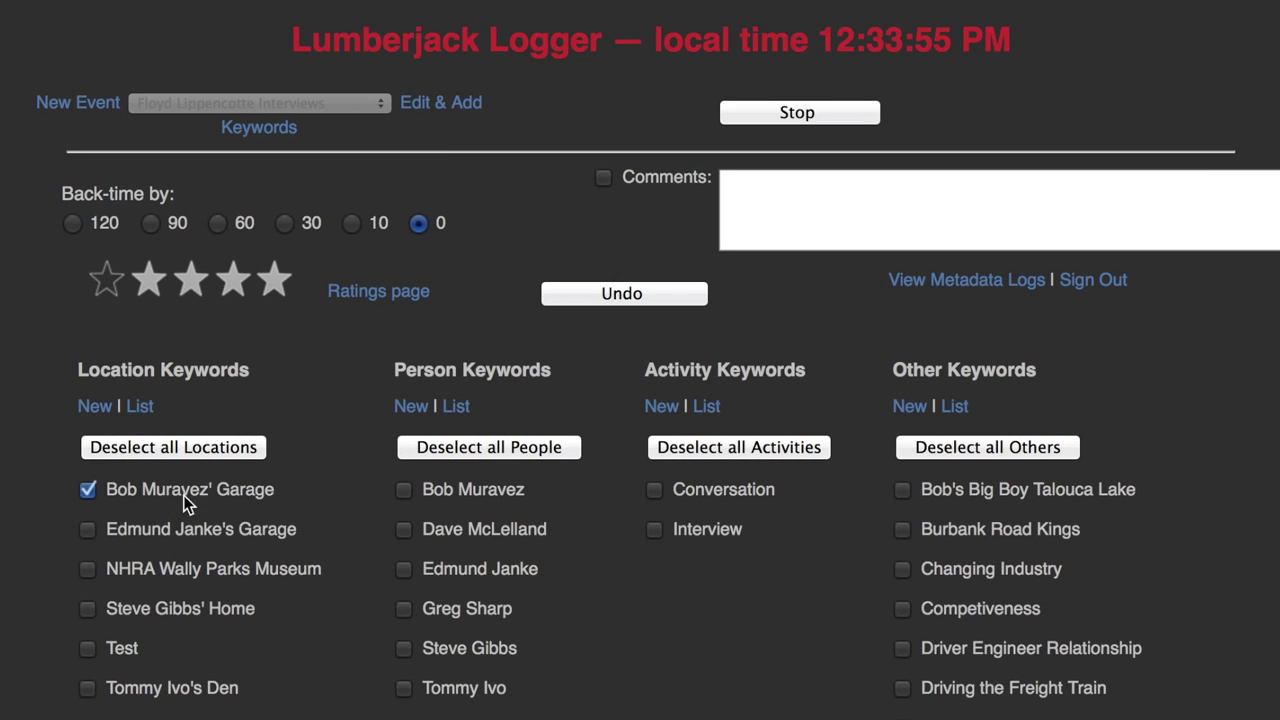
click(425, 491)
click(682, 540)
click(968, 538)
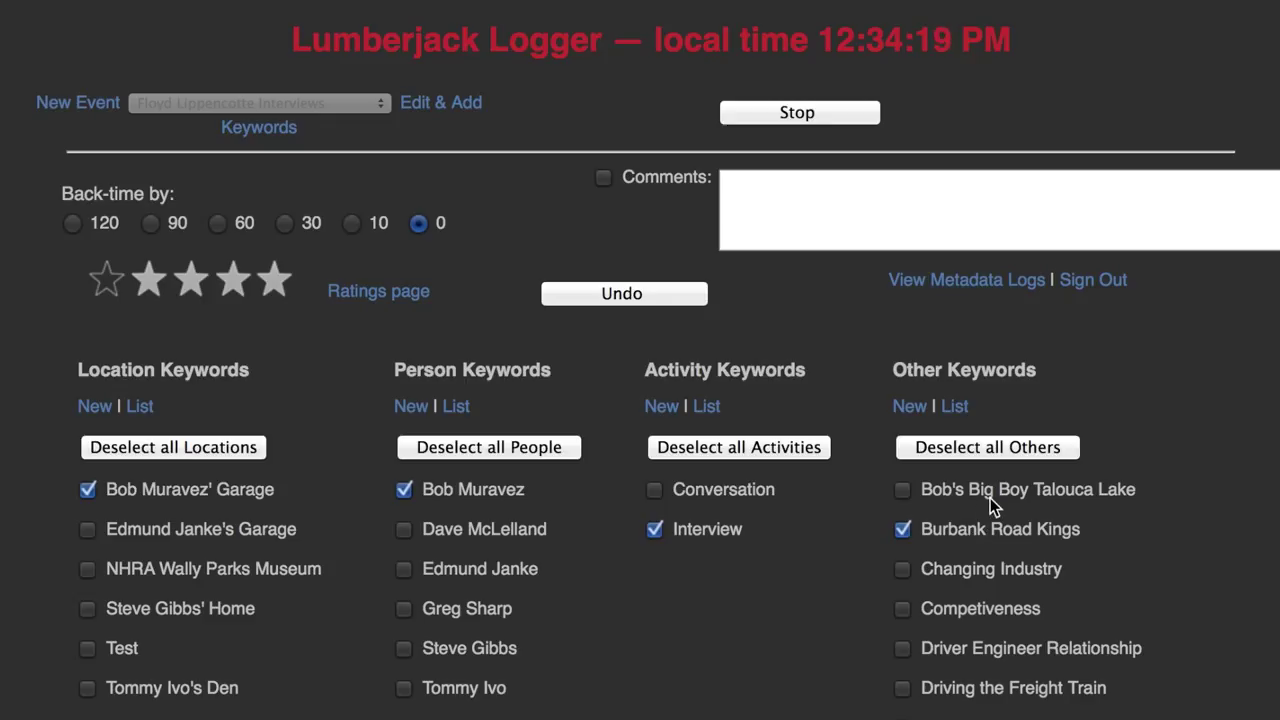
click(990, 498)
click(978, 527)
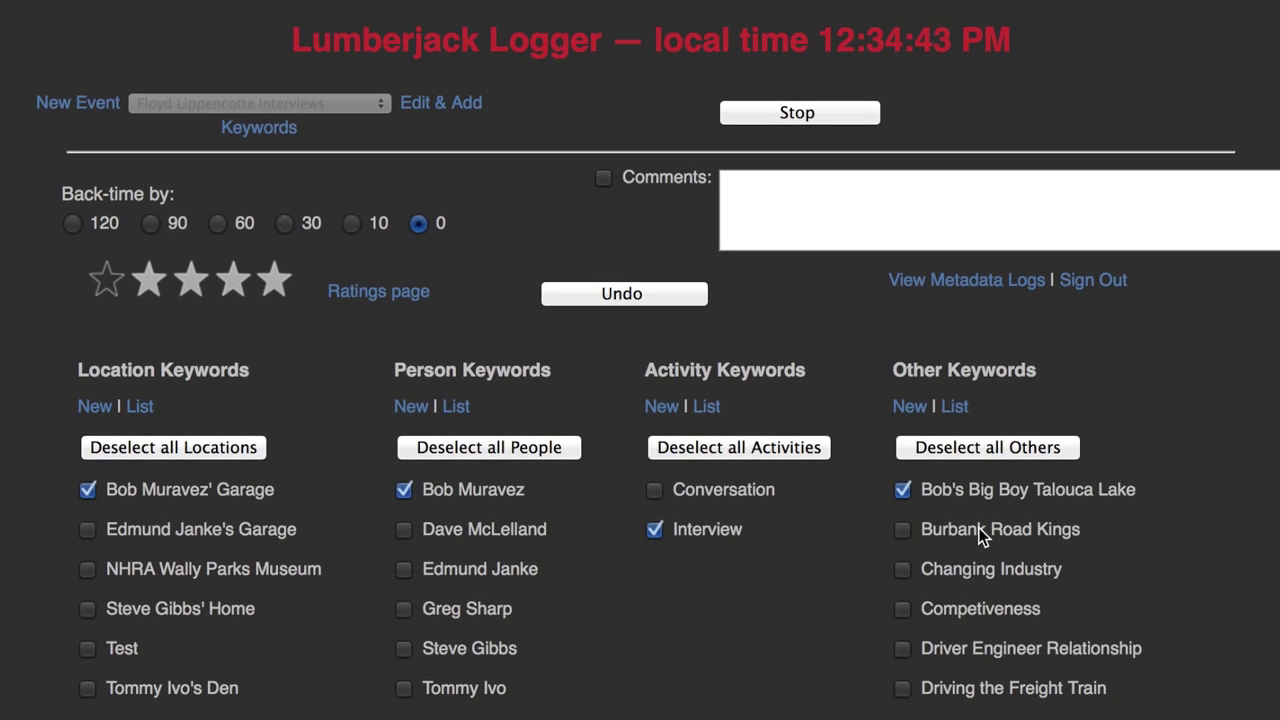
click(909, 410)
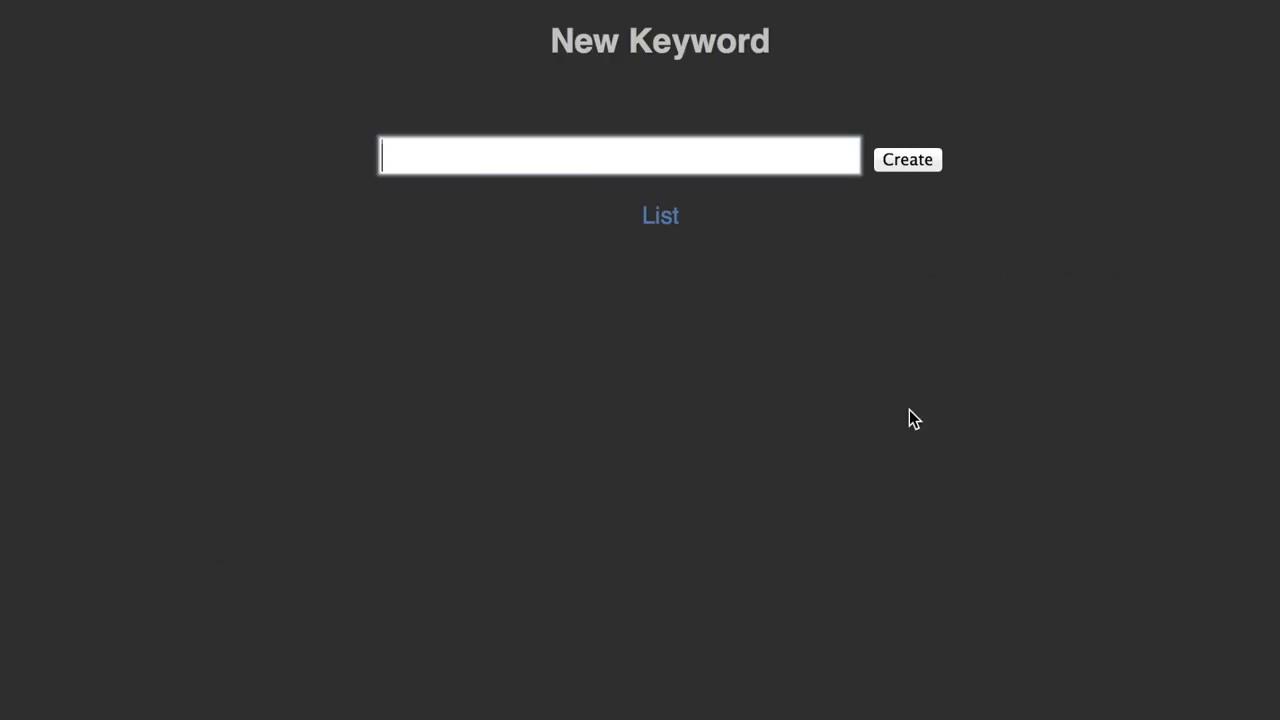
Step: Add Food Fights as an Other keyword, leave back-time at 0, and stop logging
text(Food Fights)
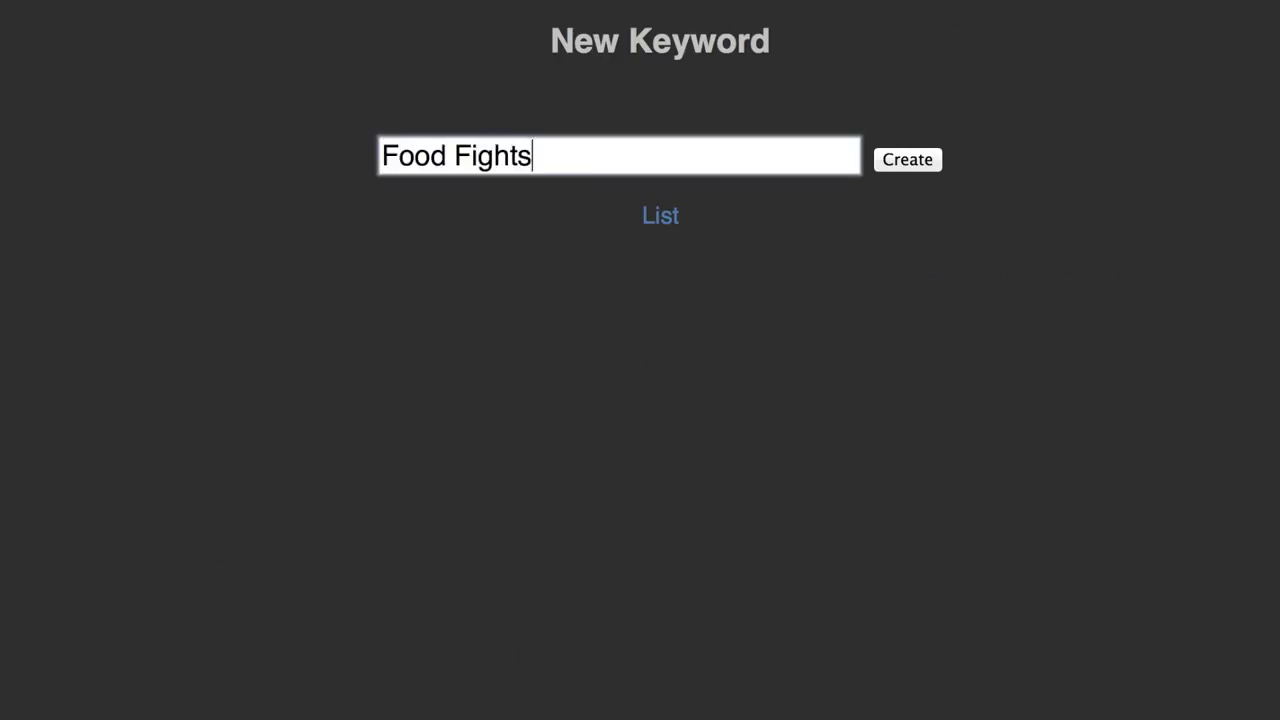
key(Return)
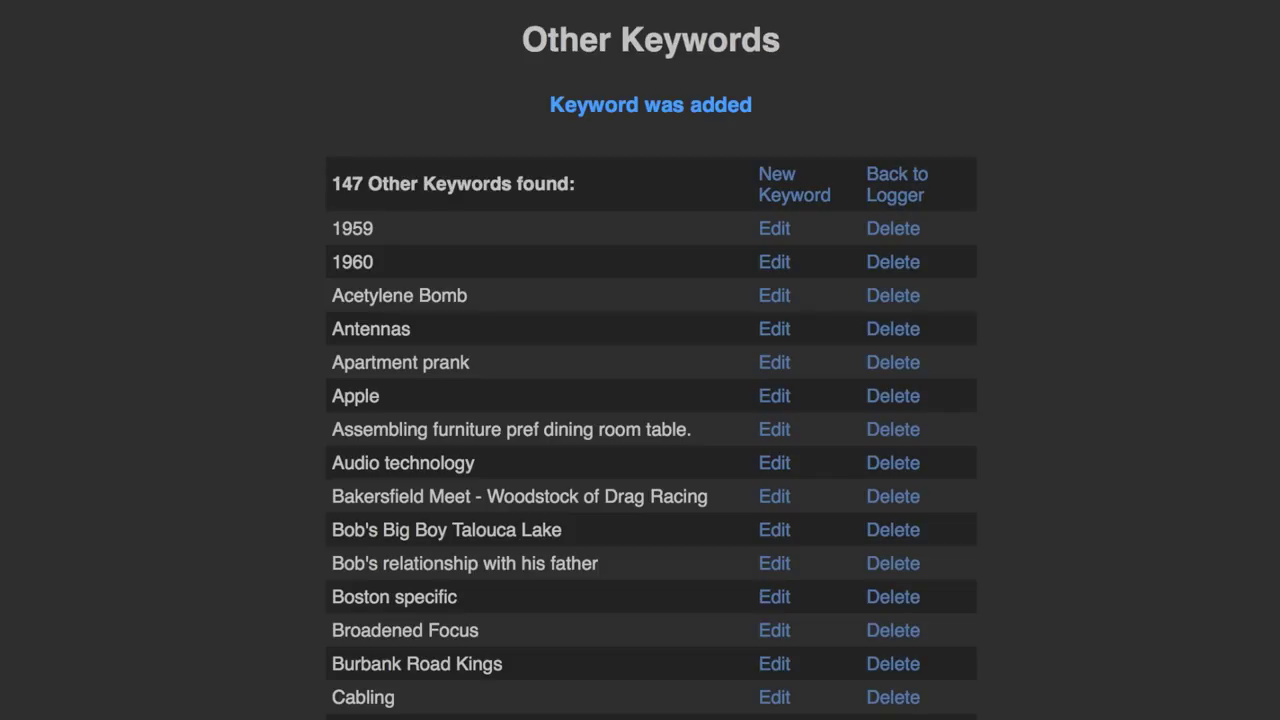
click(909, 194)
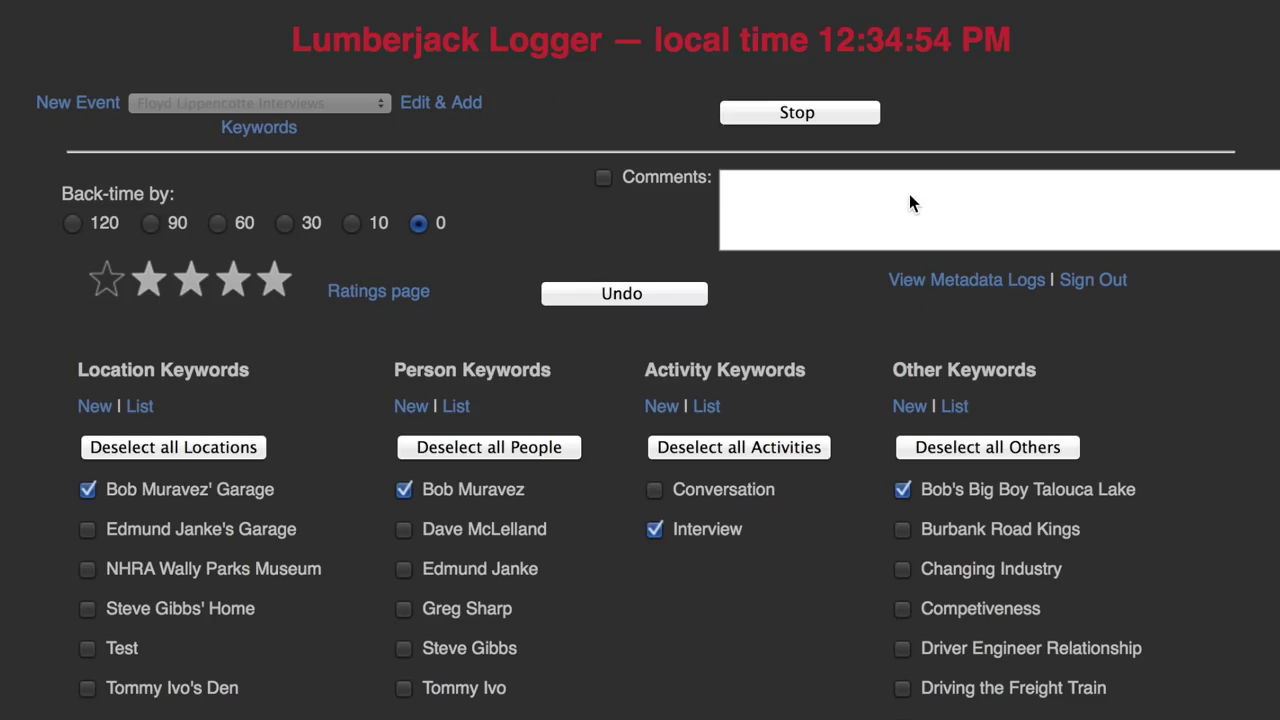
click(355, 230)
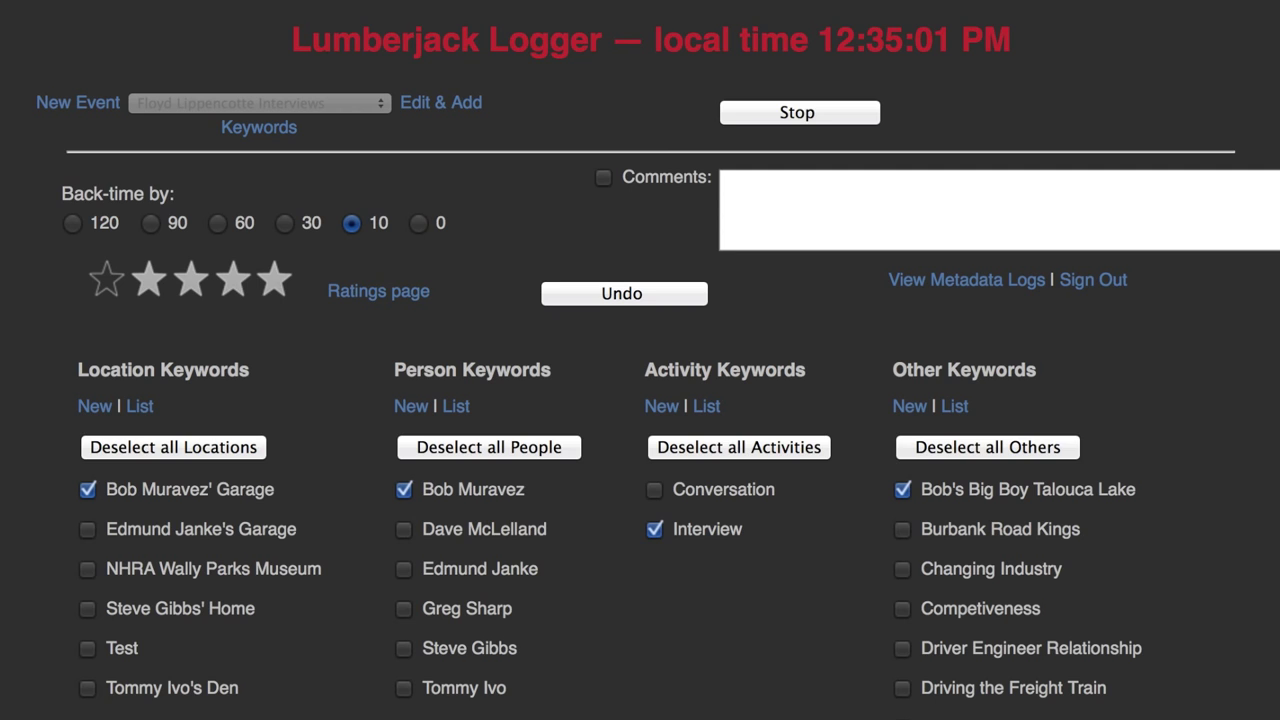
click(418, 224)
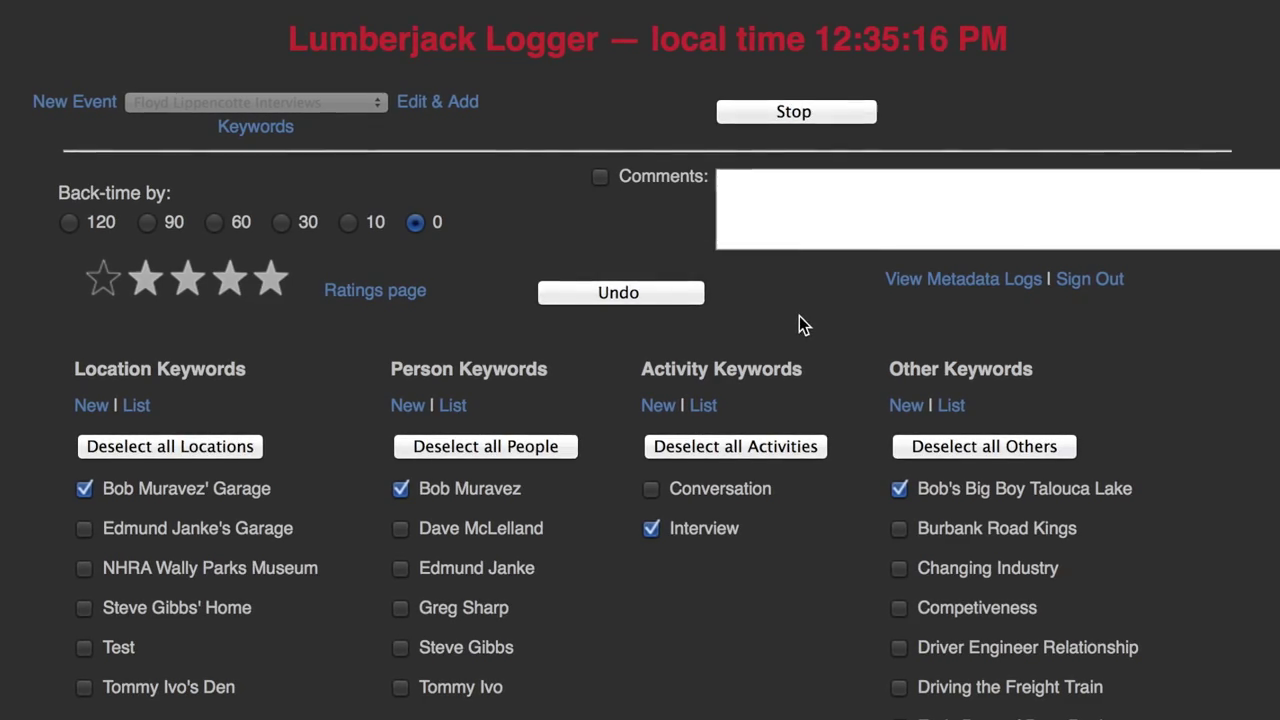
click(764, 110)
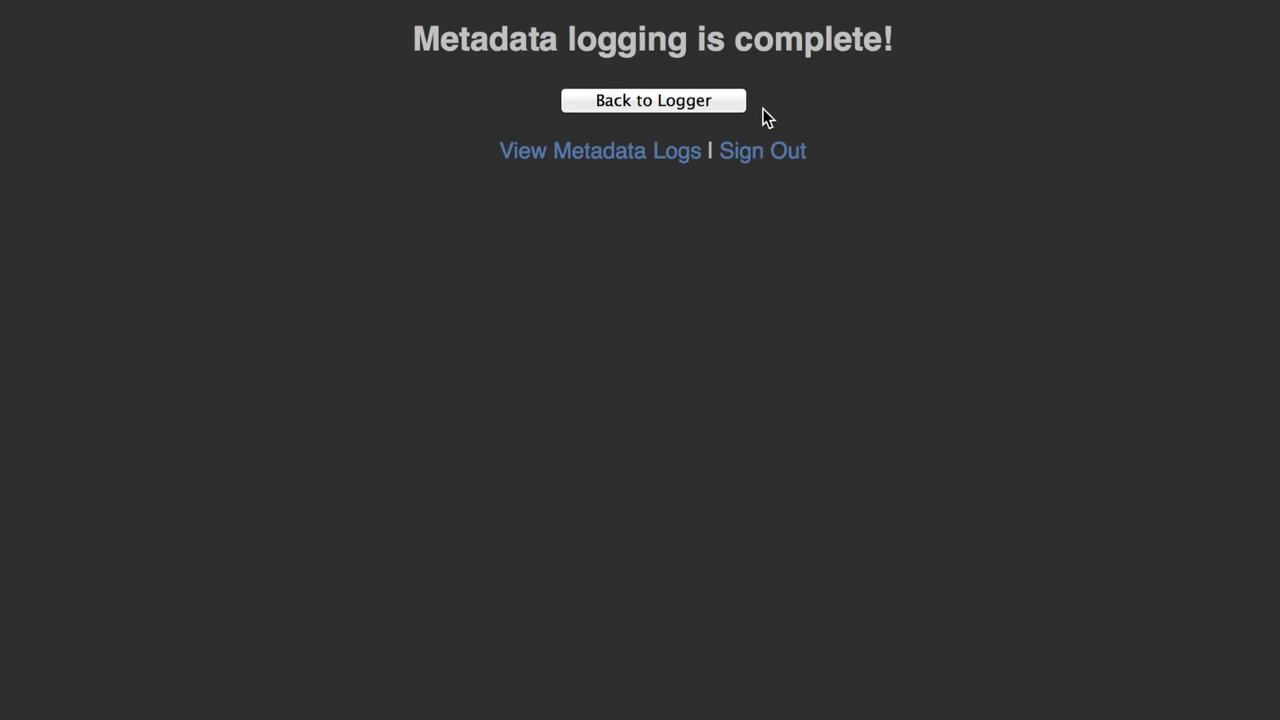
Step: Open the Logged Metadata report and scroll to the keyword Total Duration summary
click(607, 150)
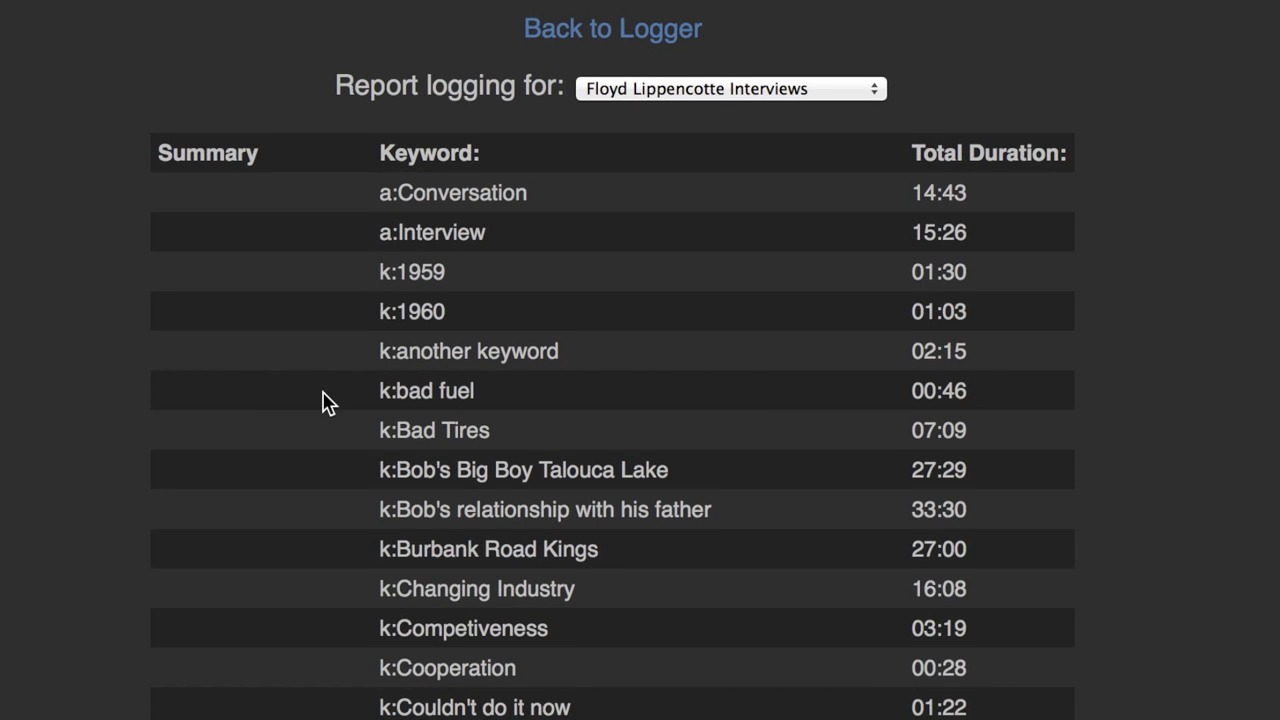
scroll(322, 402, down, 4)
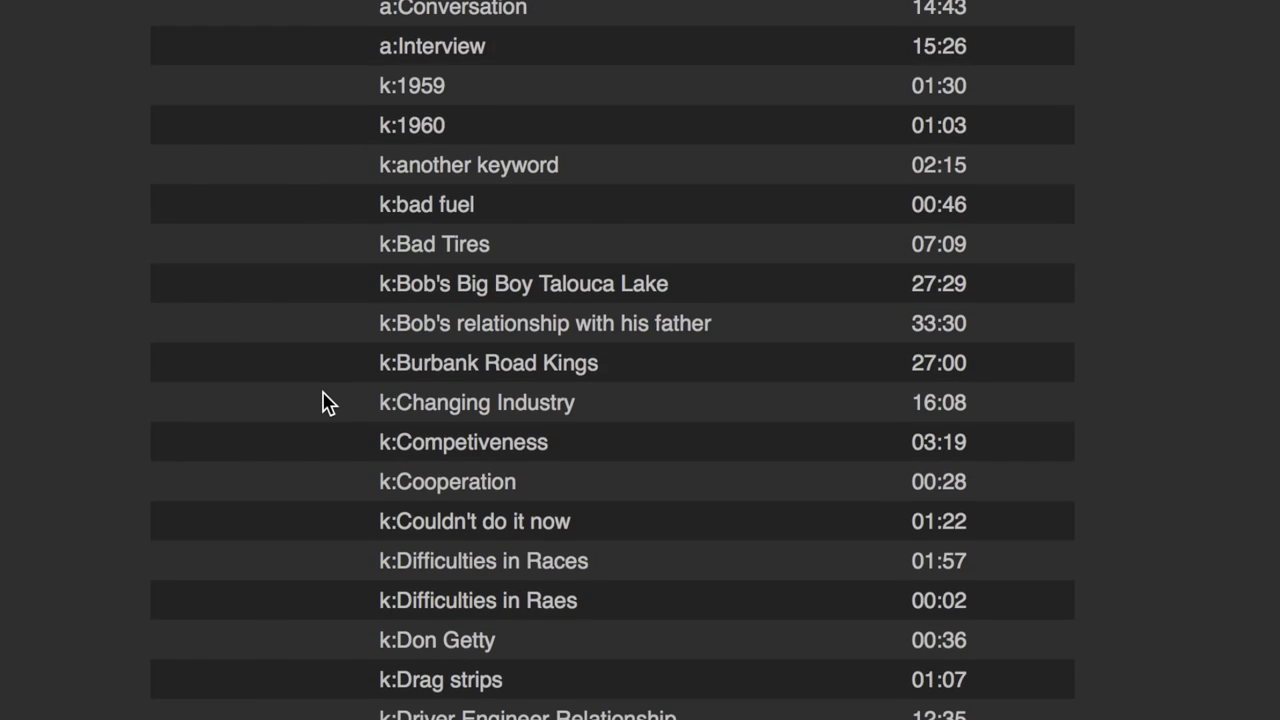
scroll(322, 402, down, 2)
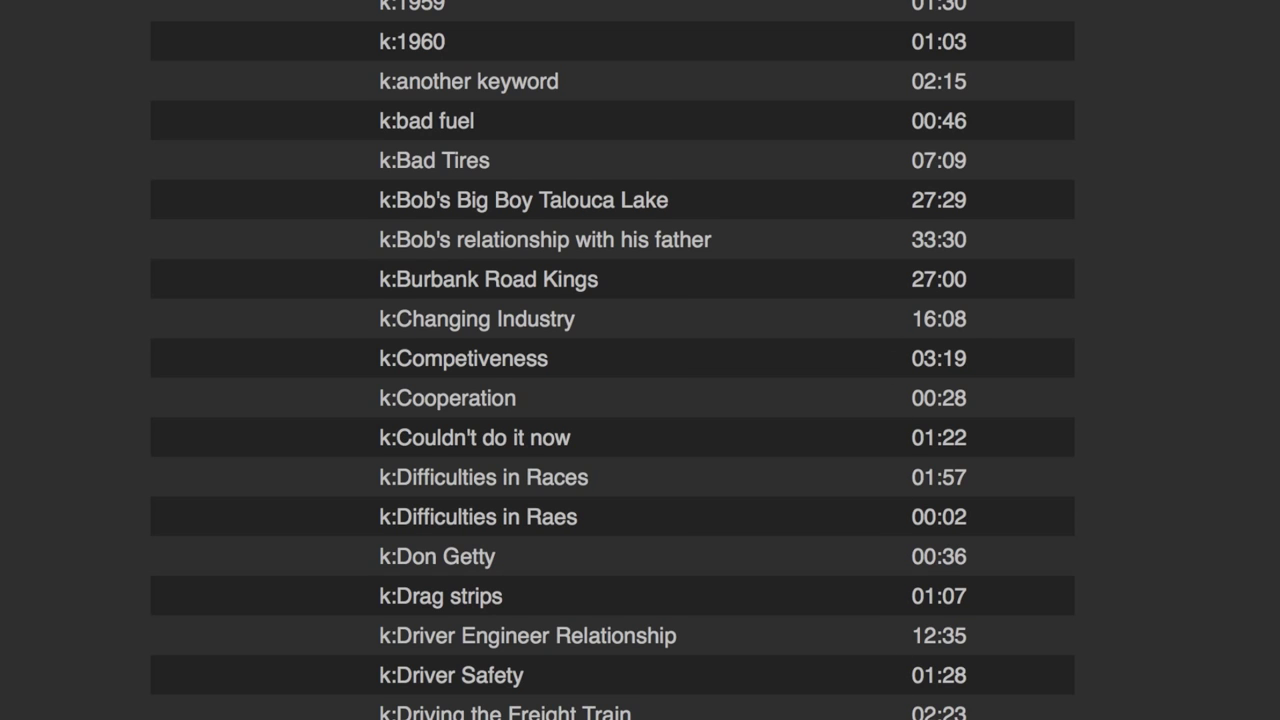
scroll(612, 360, down, 2)
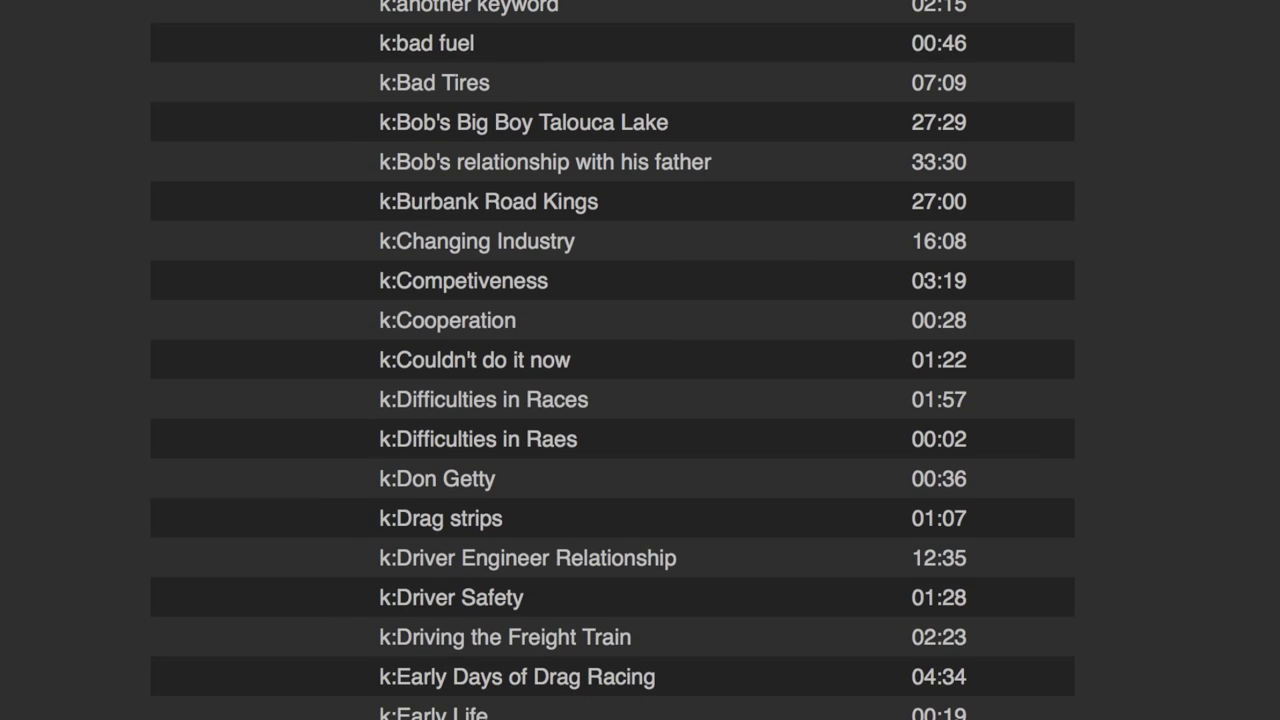
scroll(612, 360, down, 2)
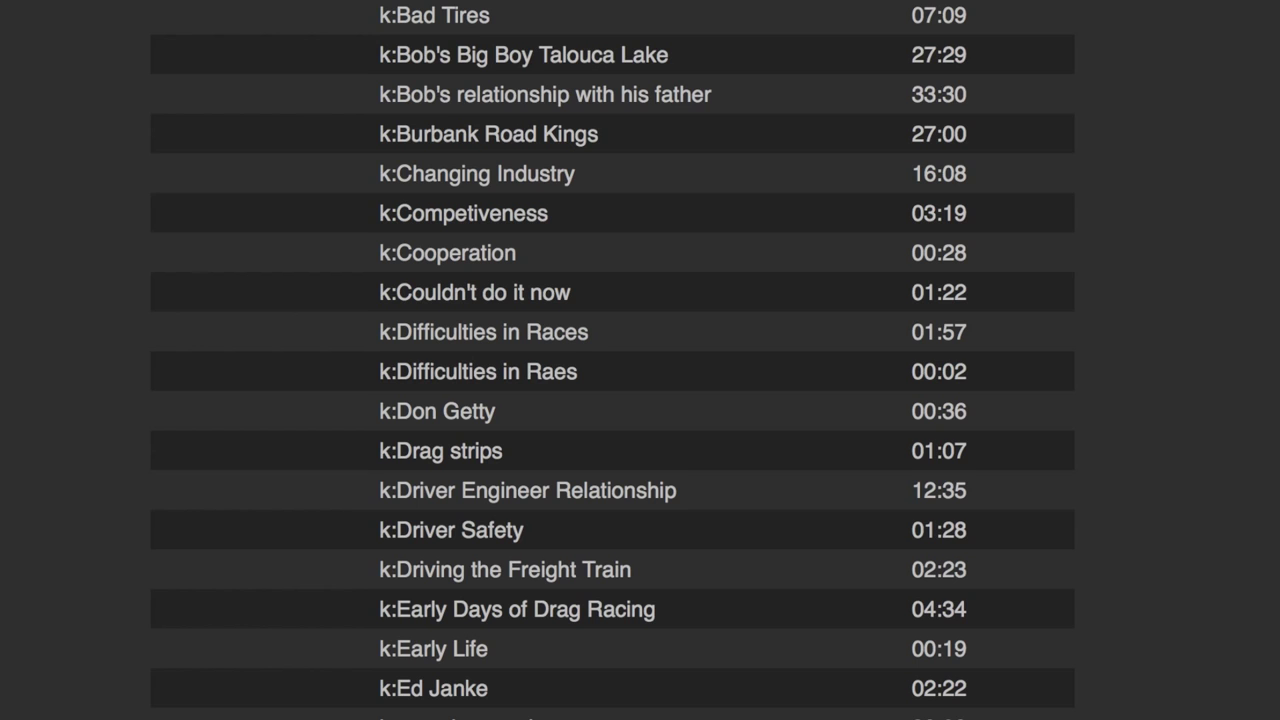
scroll(612, 360, down, 5)
scroll(612, 360, down, 20)
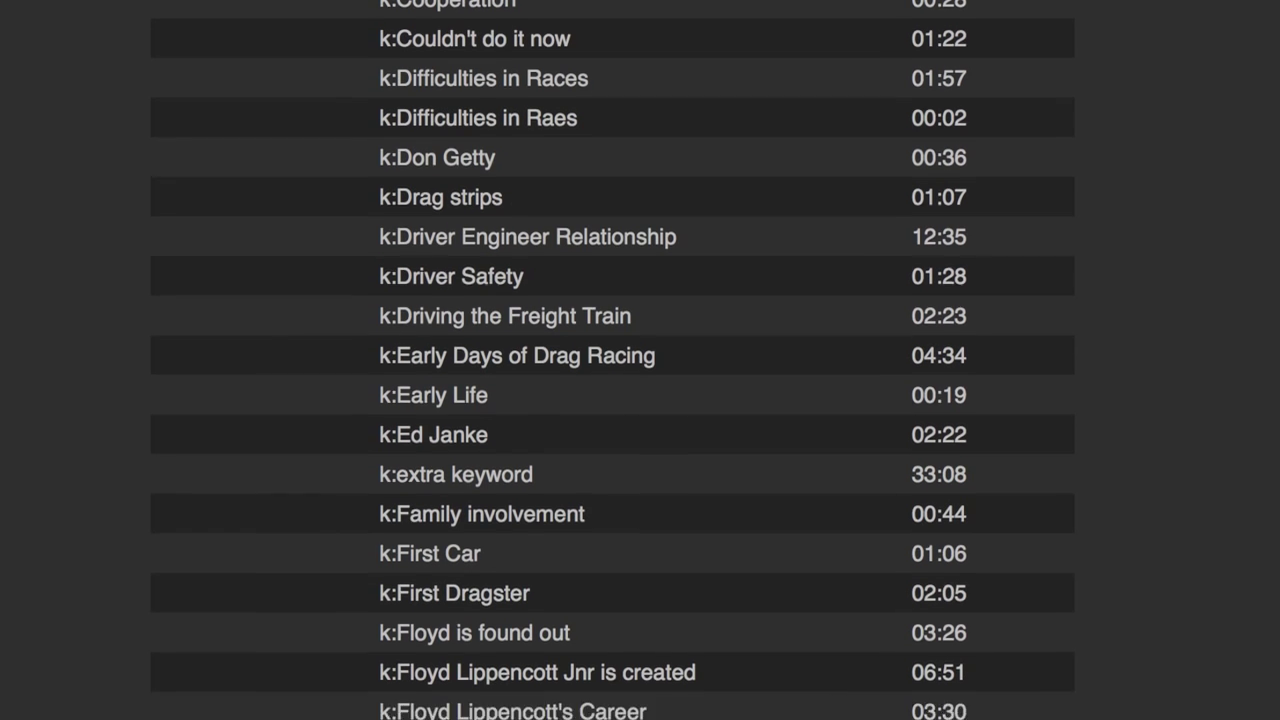
scroll(612, 360, down, 20)
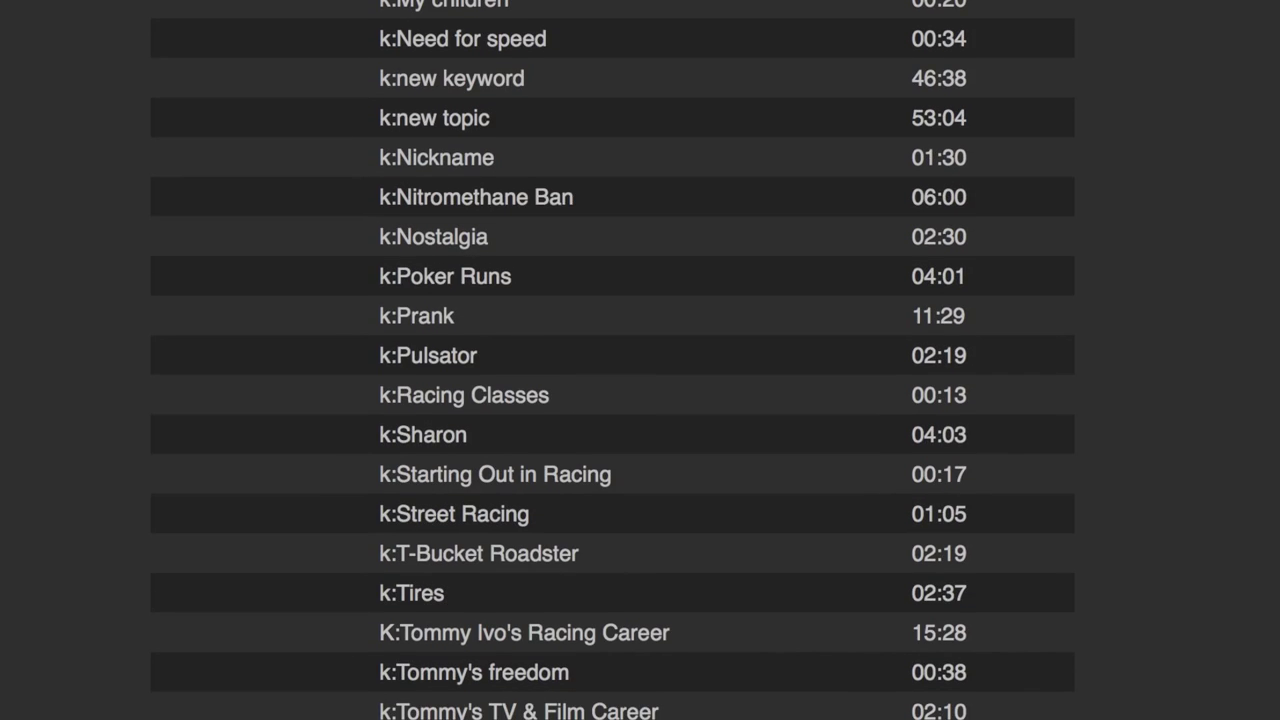
scroll(612, 360, down, 18)
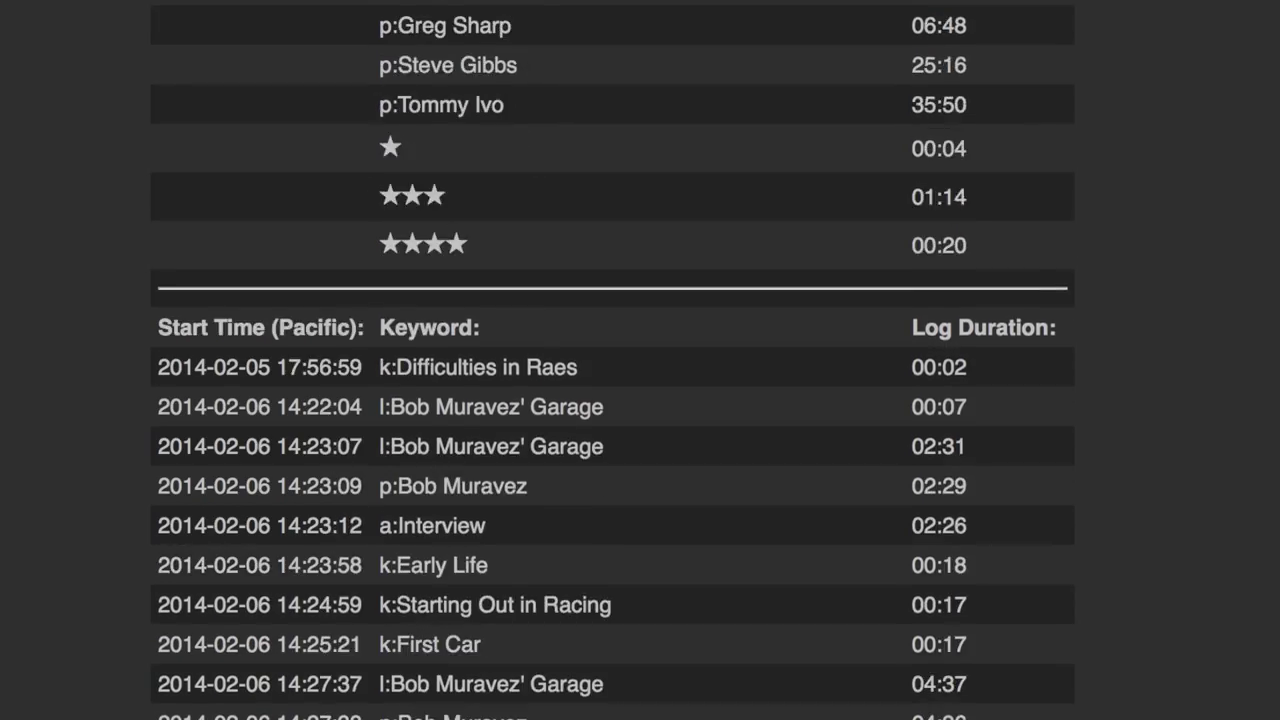
scroll(612, 360, down, 20)
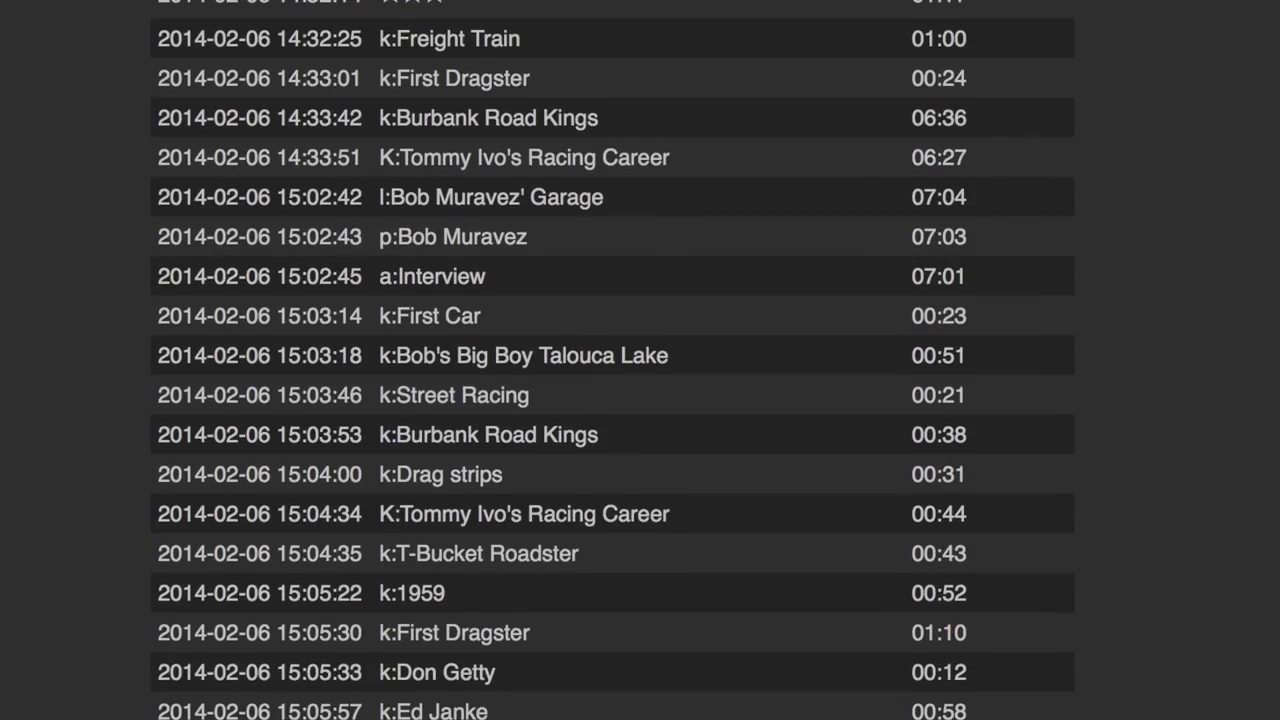
scroll(612, 360, down, 9)
scroll(612, 360, down, 10)
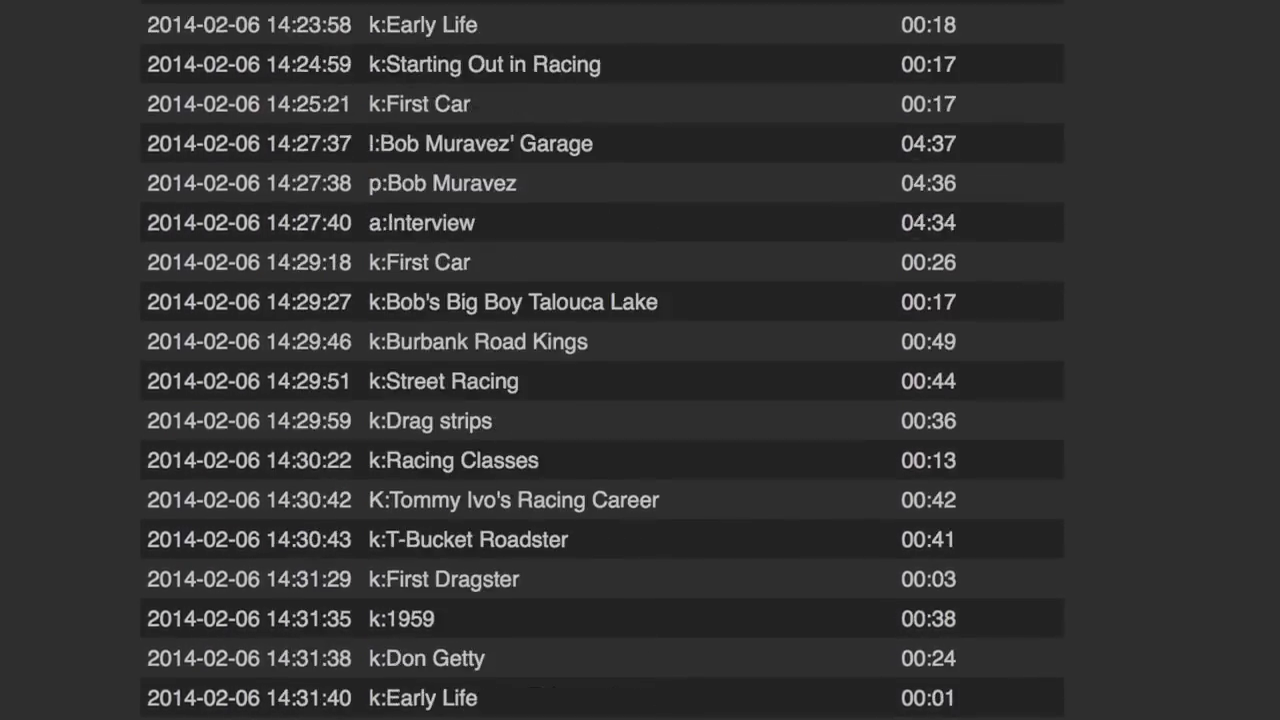
scroll(612, 360, up, 20)
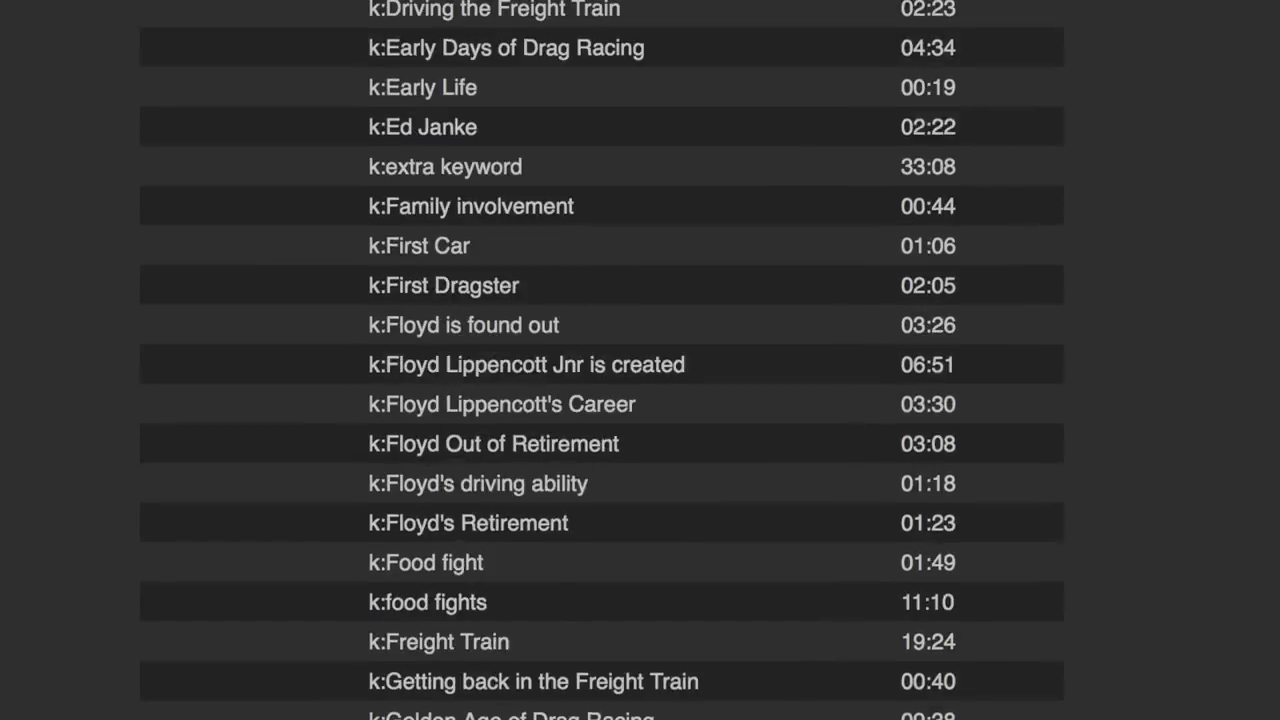
scroll(612, 360, down, 5)
scroll(612, 360, down, 1)
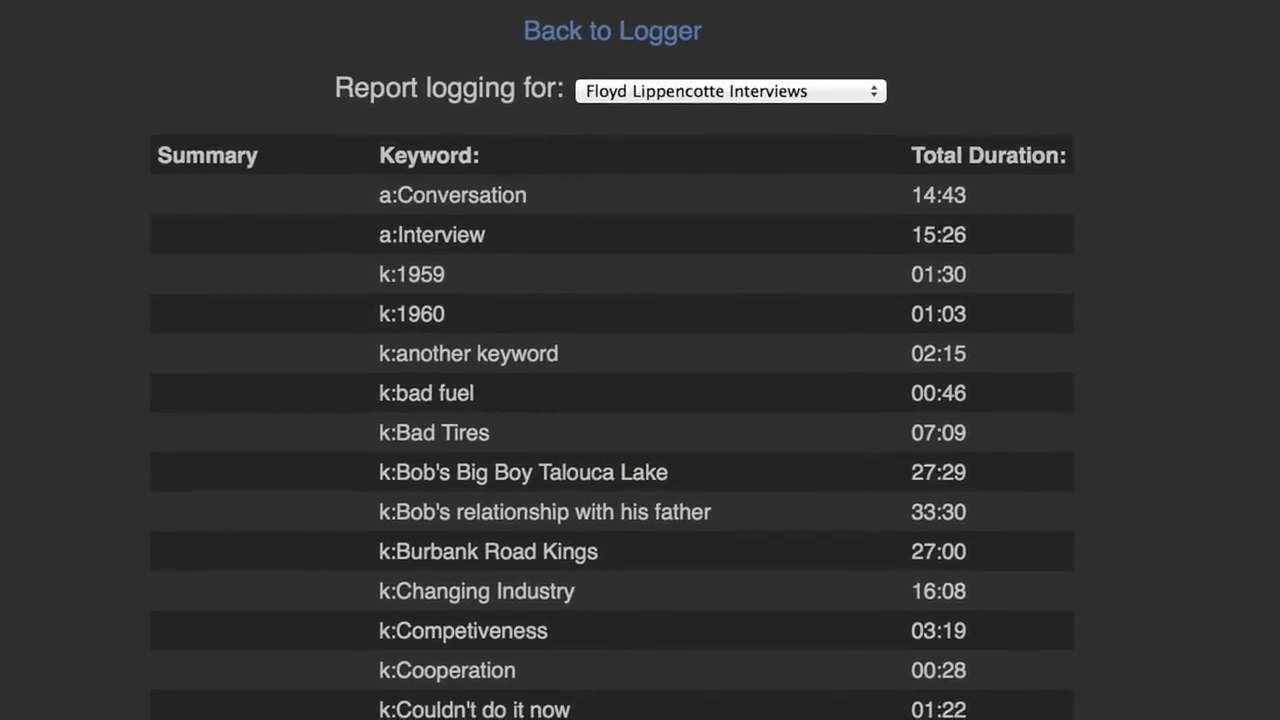
key(super+Tab)
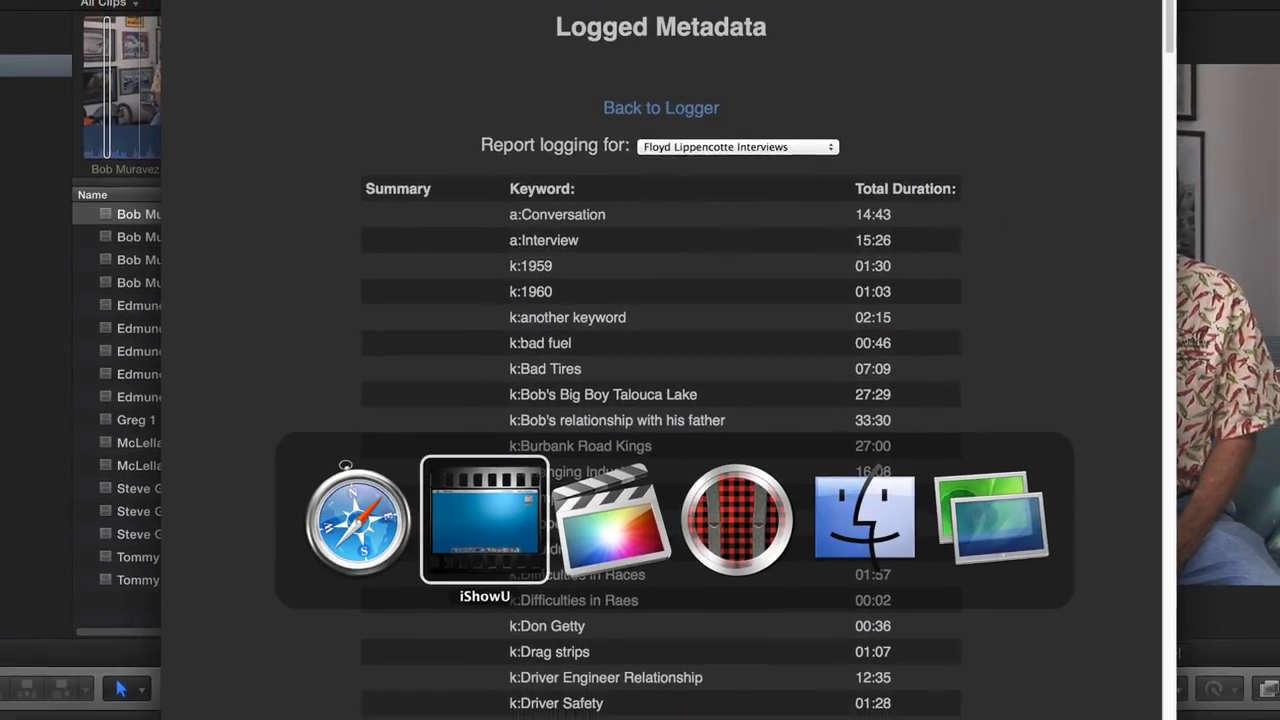
Step: Export the Interviews event from Final Cut Pro as an XML file on the Desktop
key(super+Tab)
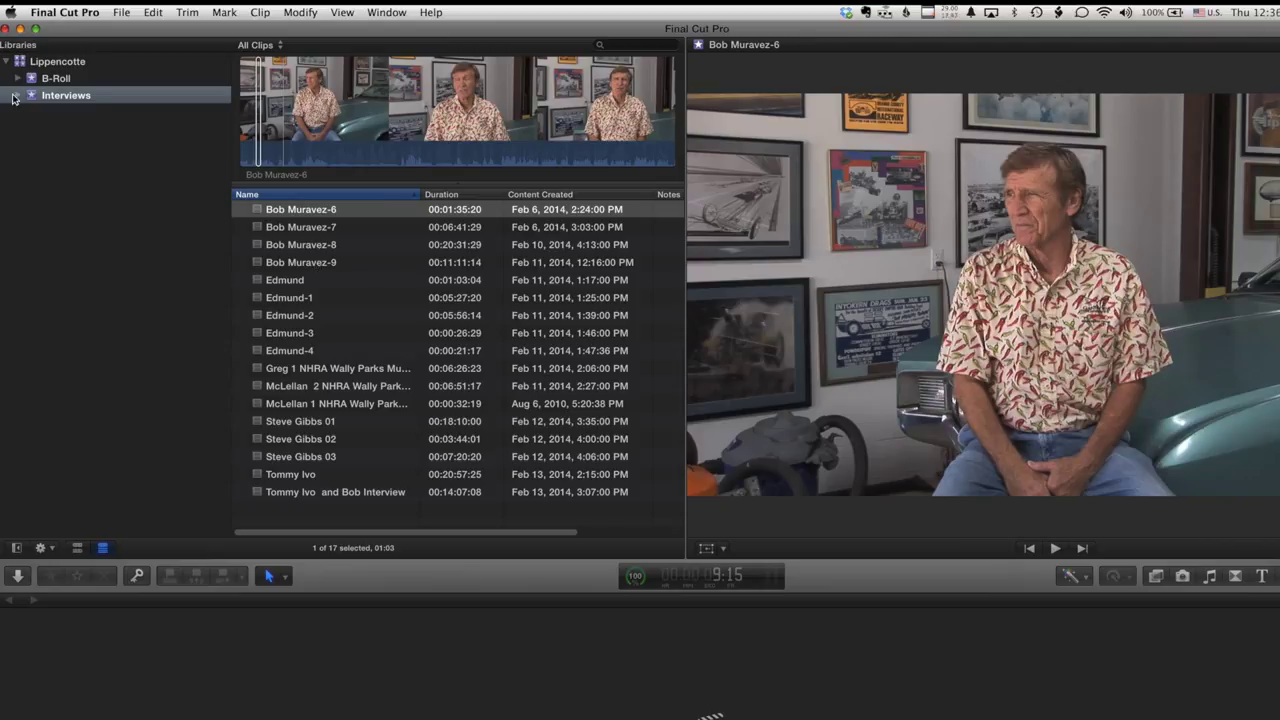
click(16, 96)
click(55, 190)
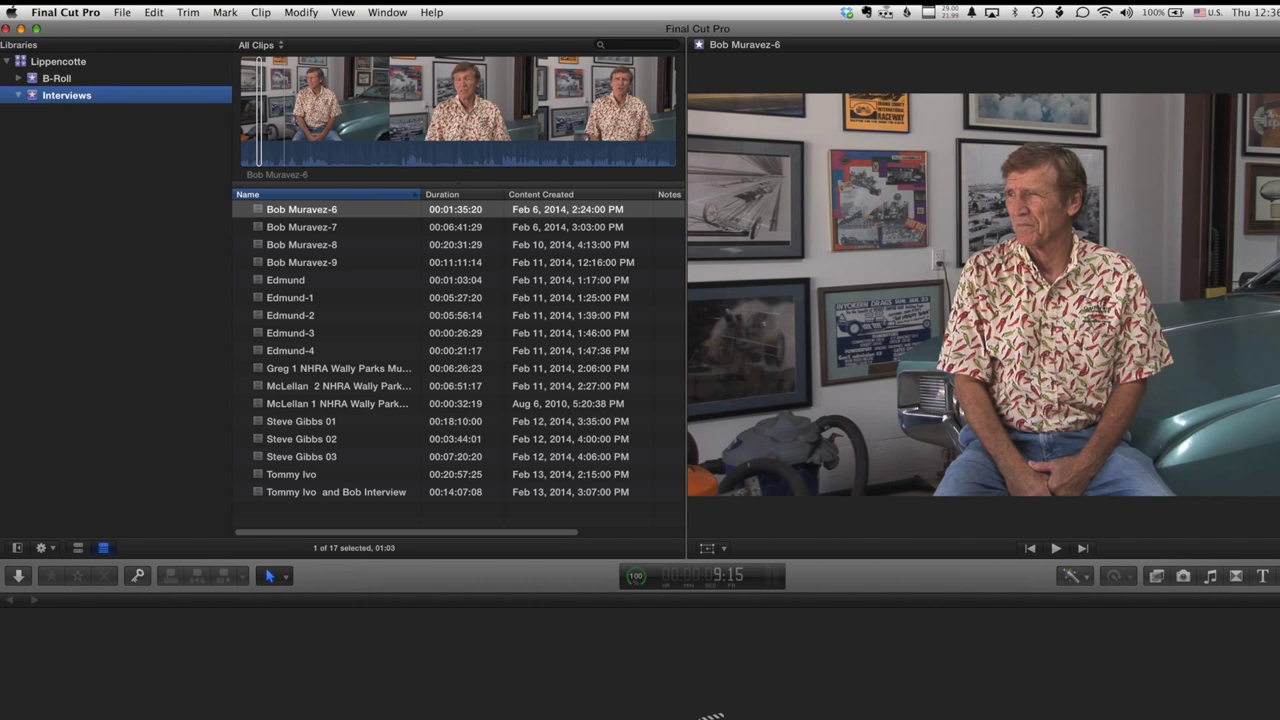
click(124, 13)
click(143, 146)
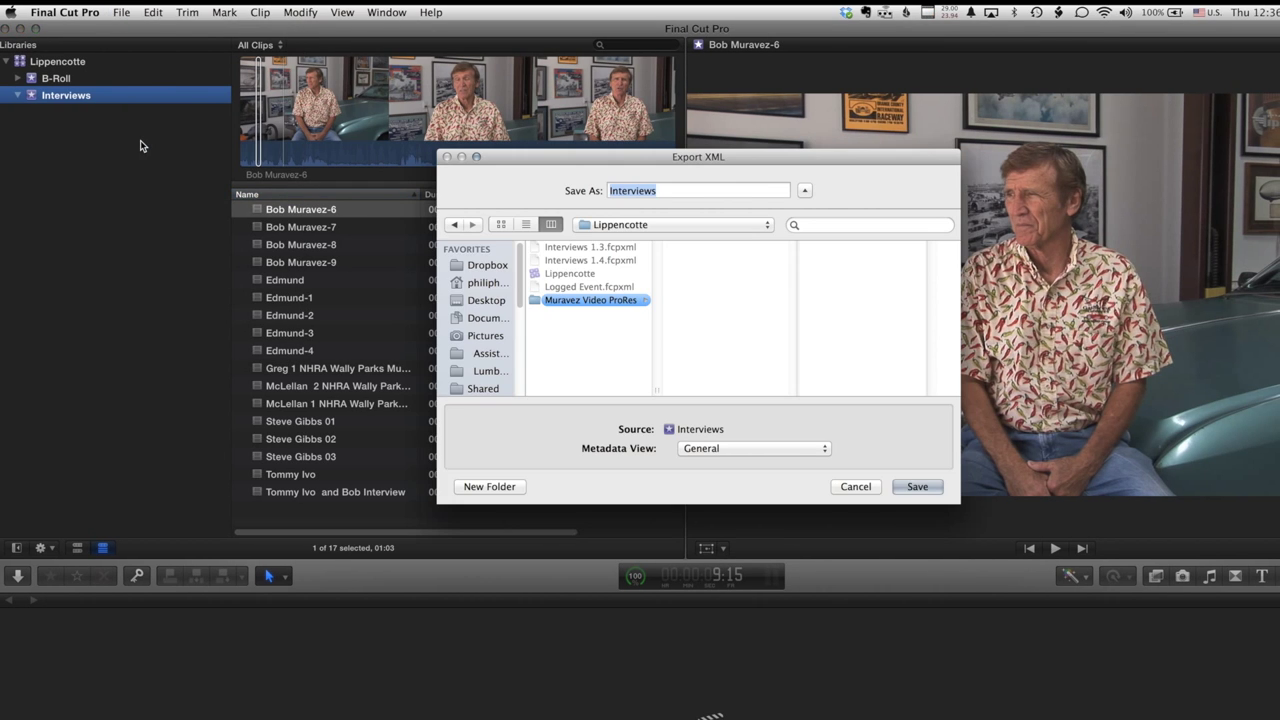
click(474, 302)
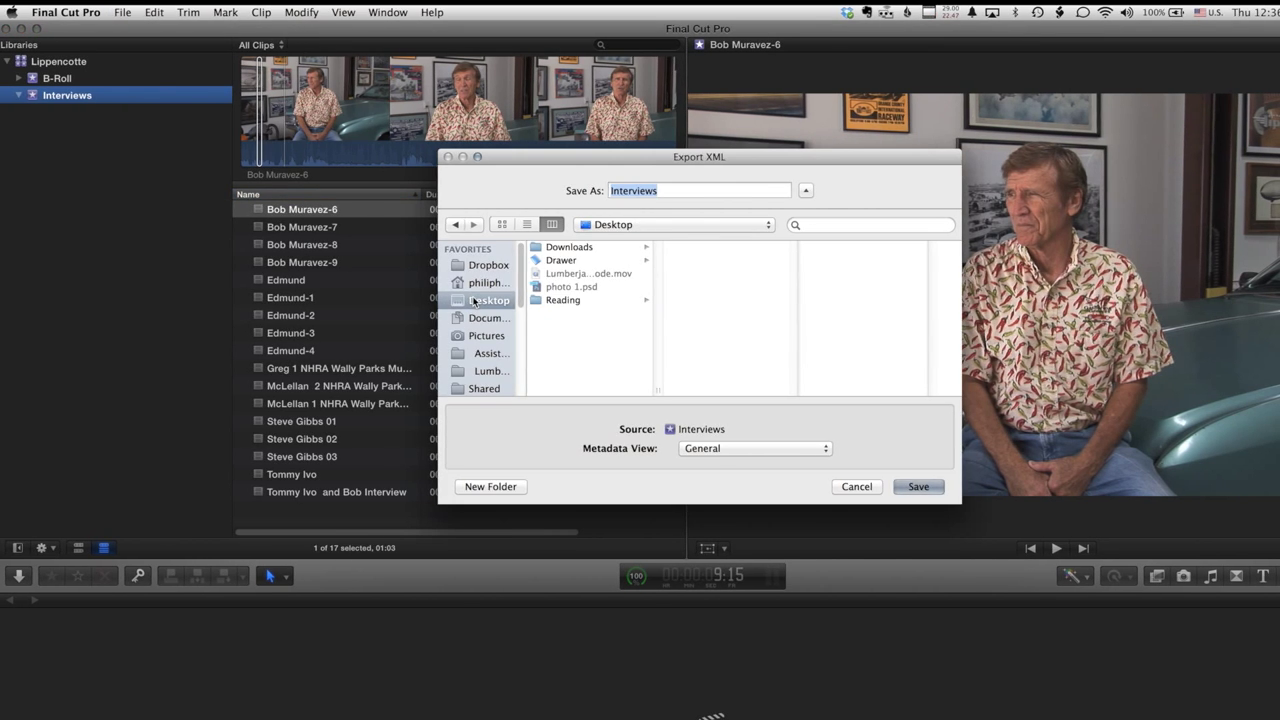
key(Return)
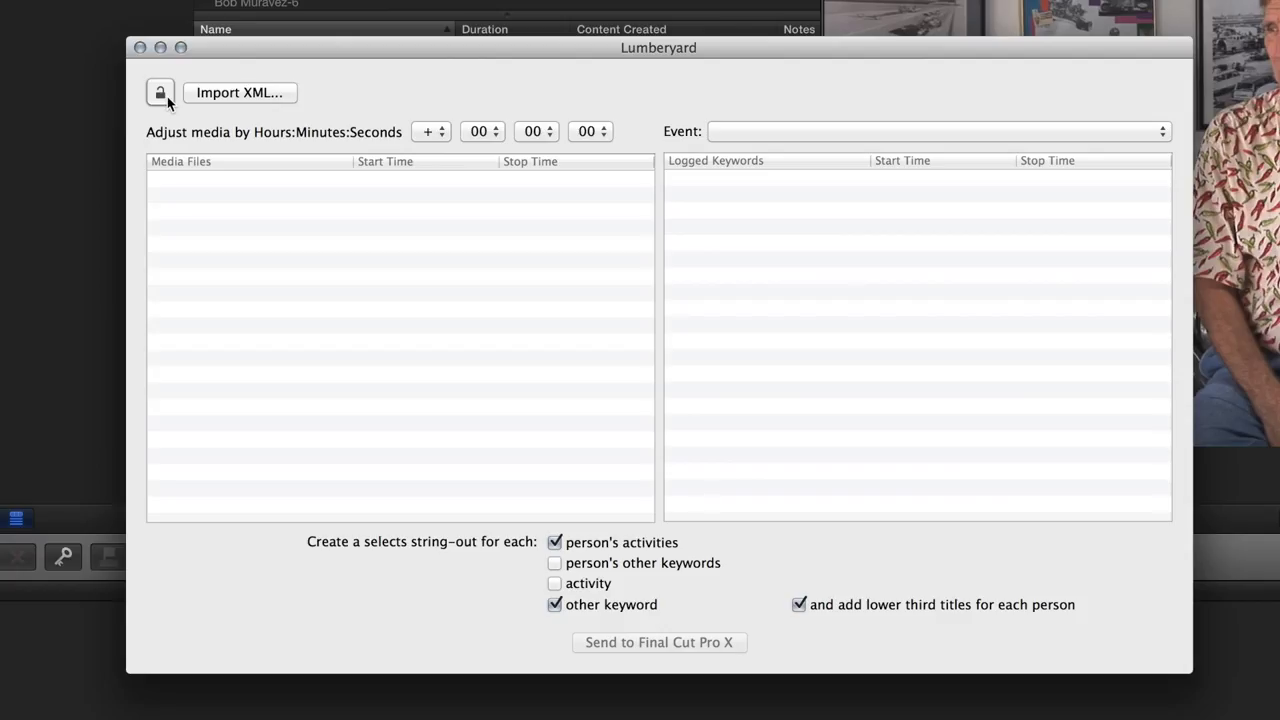
Step: Import Interviews.fcpxml from the Desktop into Lumberyard
click(221, 93)
click(383, 214)
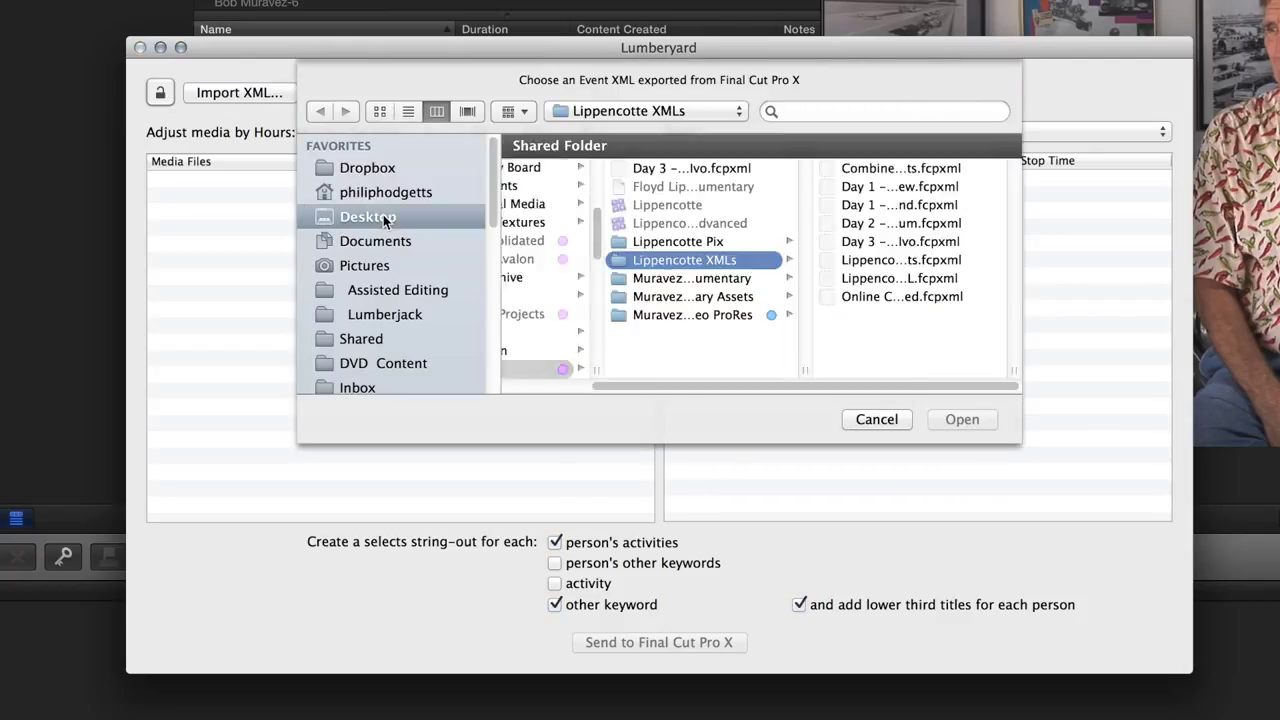
double_click(558, 183)
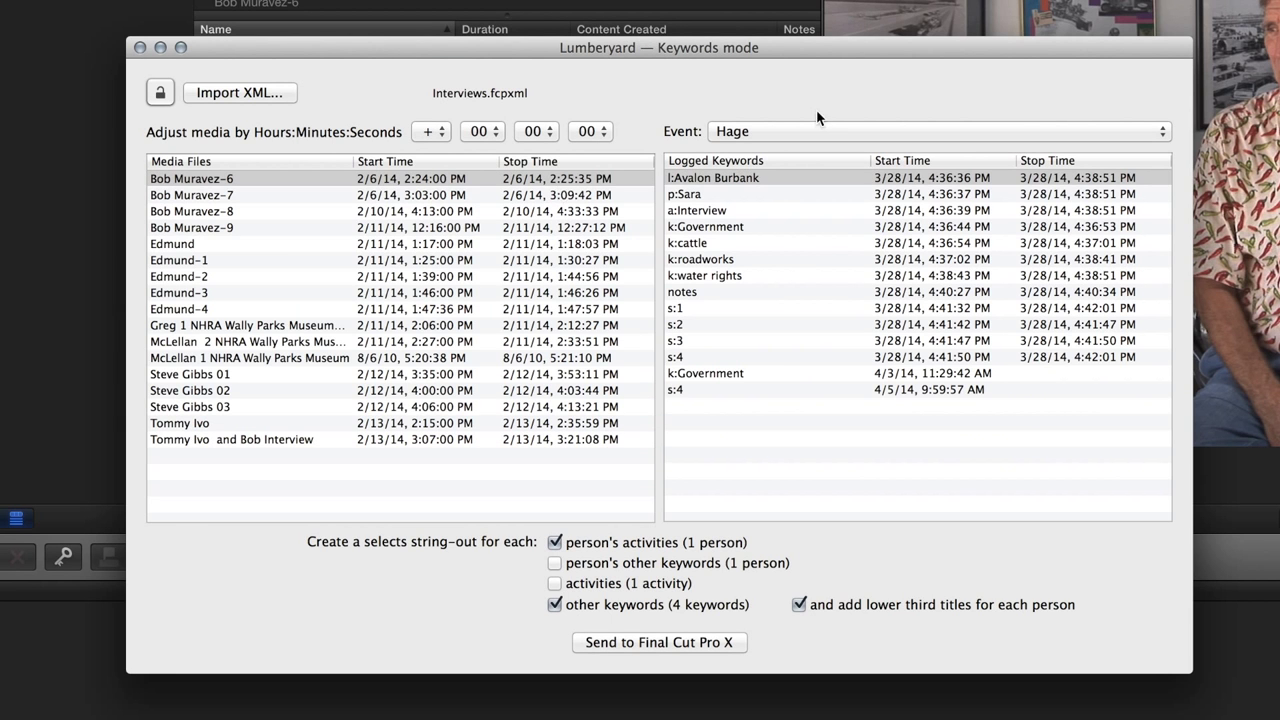
click(817, 133)
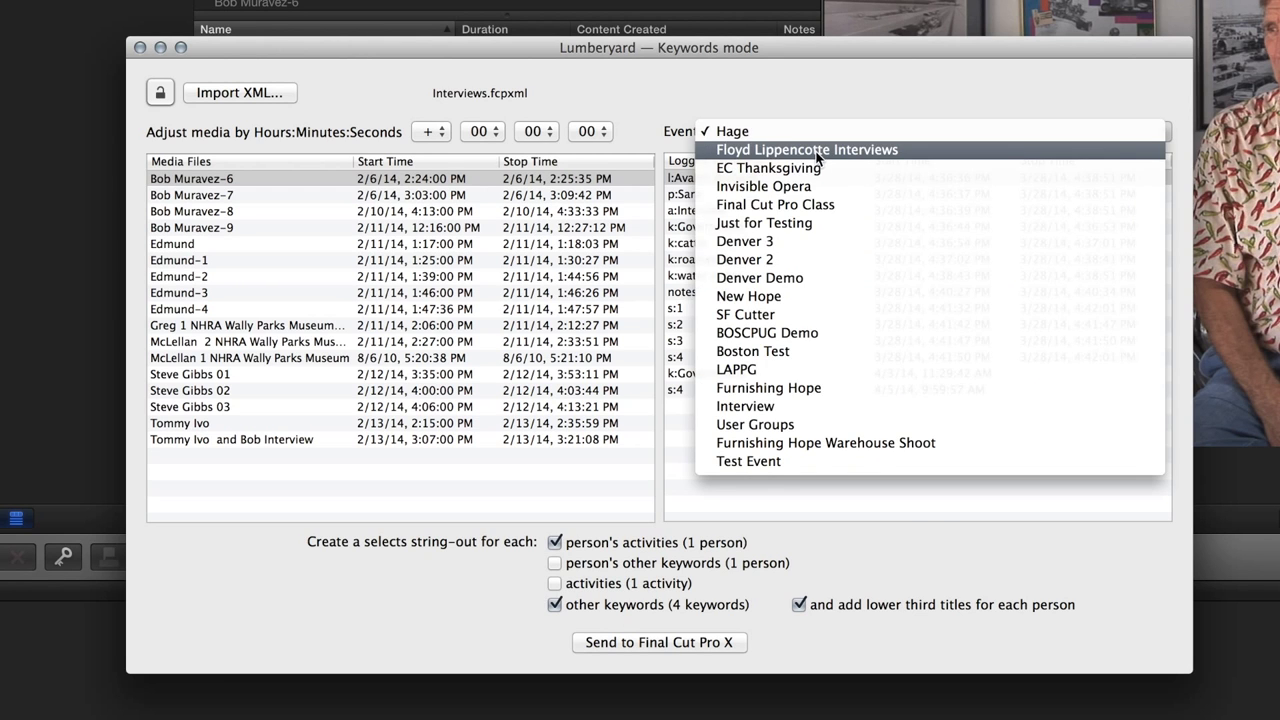
click(815, 150)
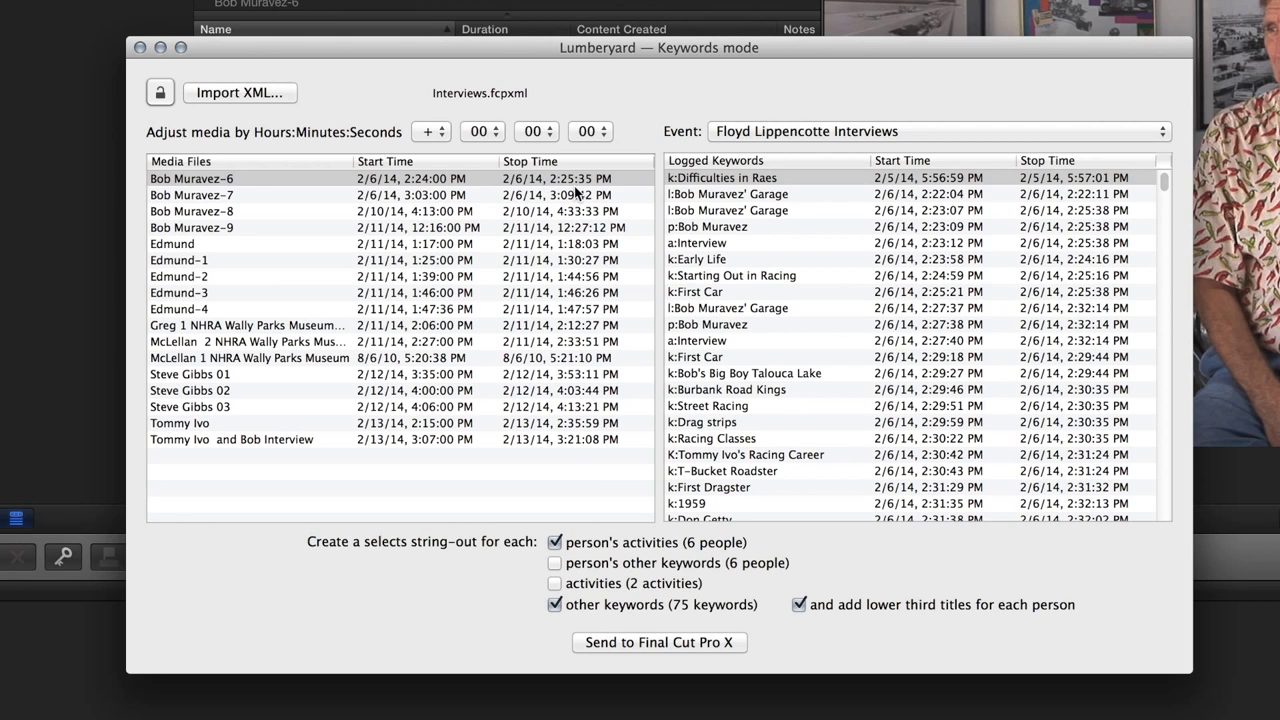
click(483, 134)
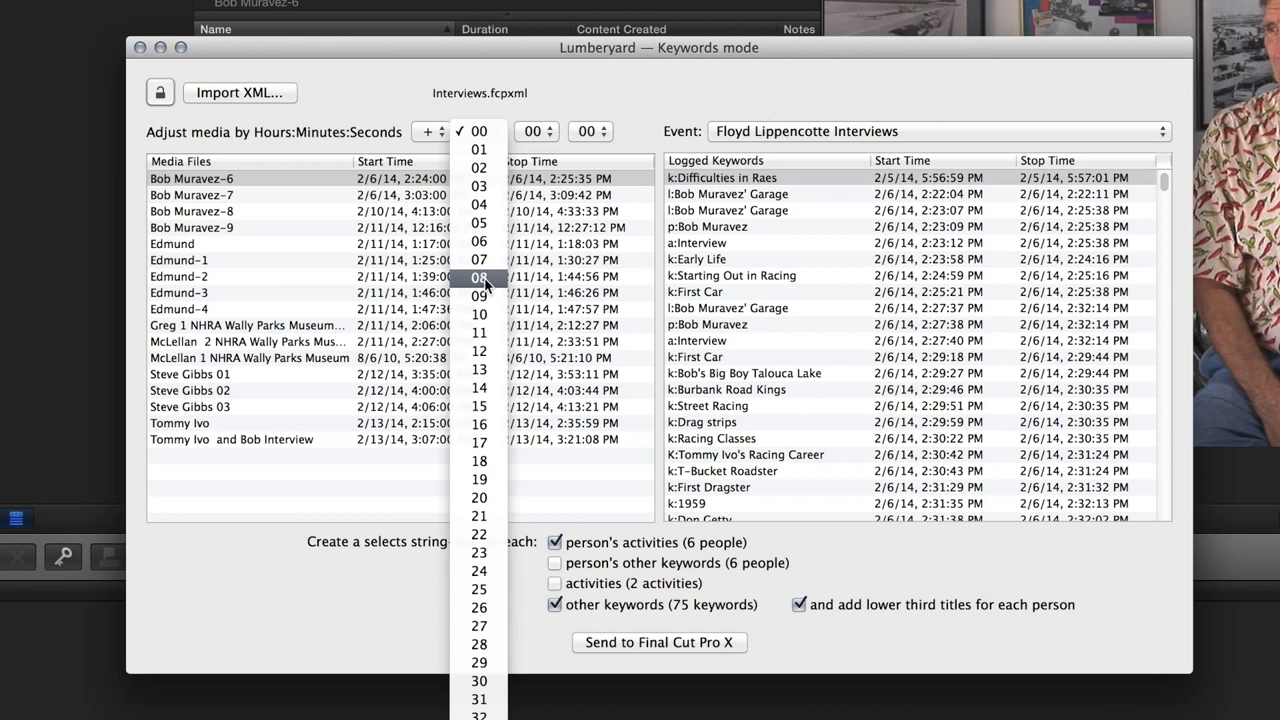
click(492, 186)
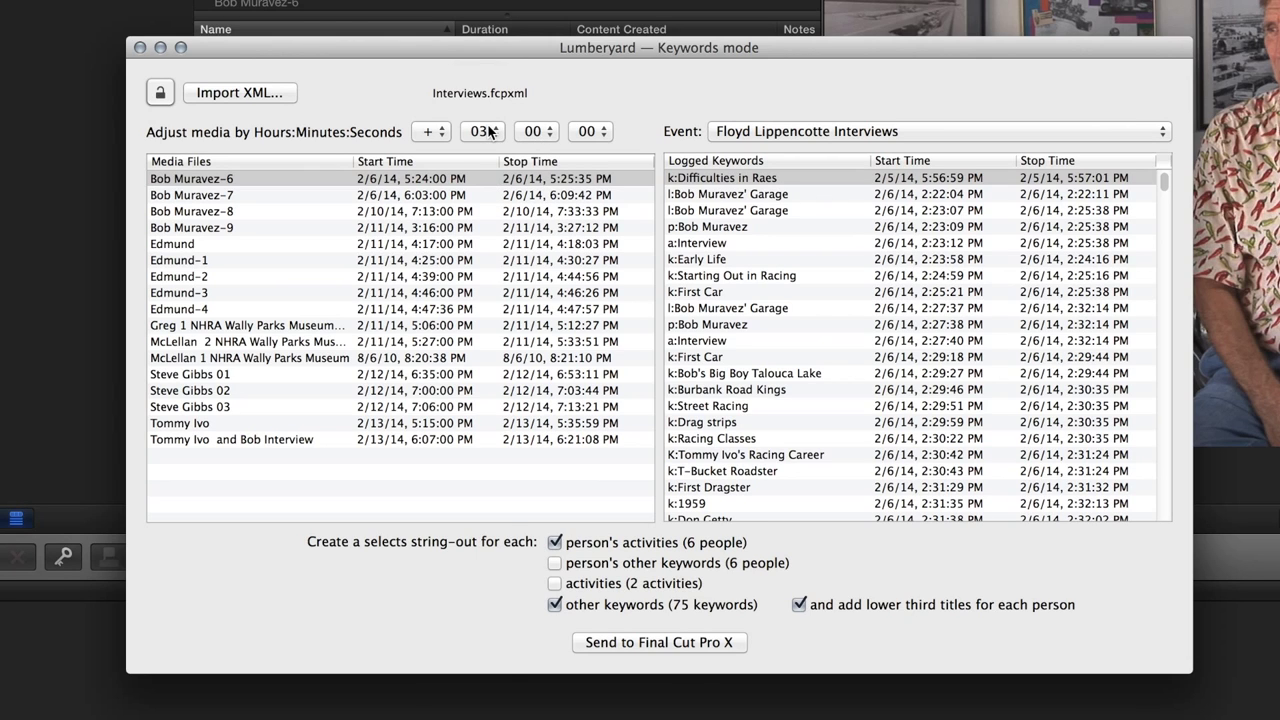
click(490, 131)
click(484, 75)
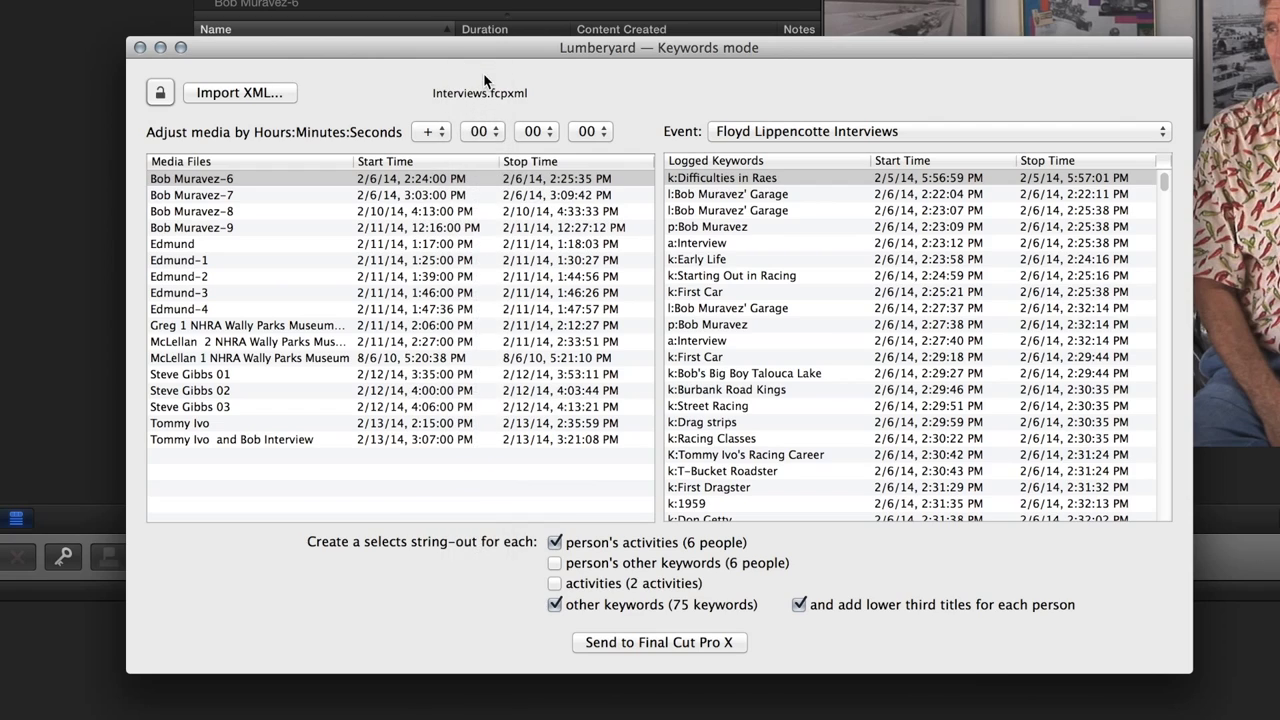
Step: Send the logged event to Final Cut Pro X, importing it into the Lippencotte library
click(669, 643)
click(752, 162)
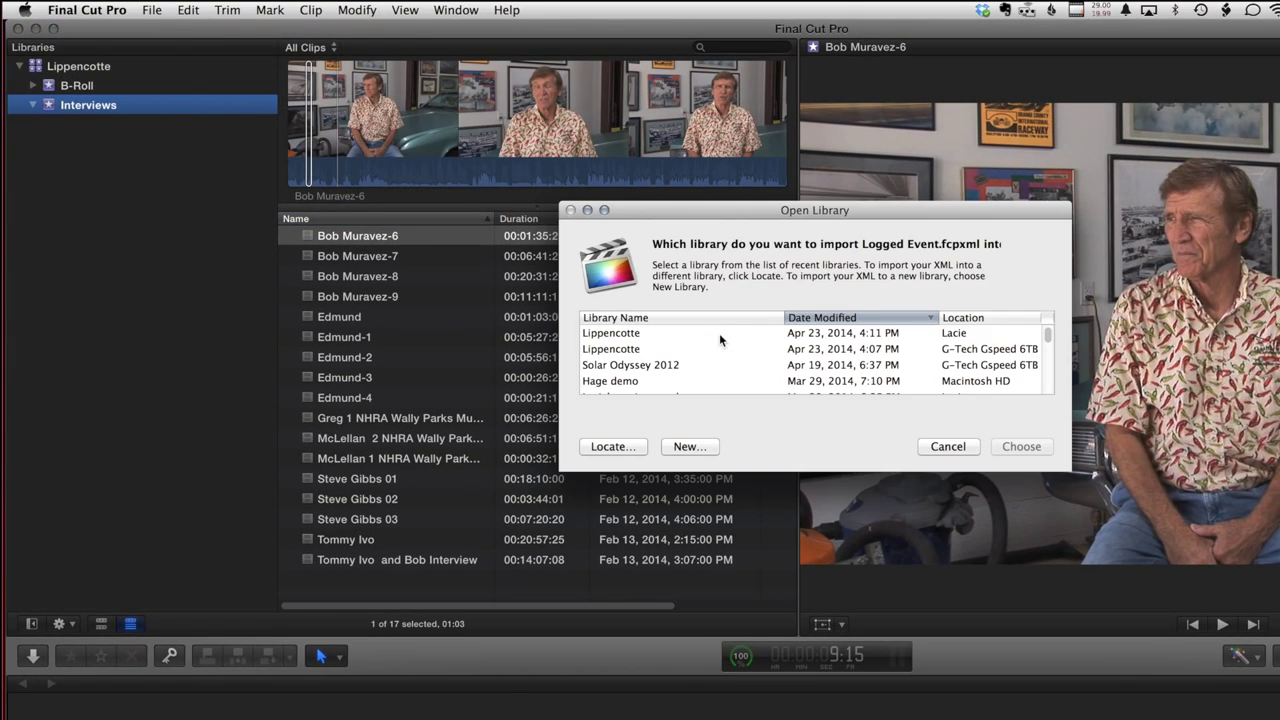
click(719, 333)
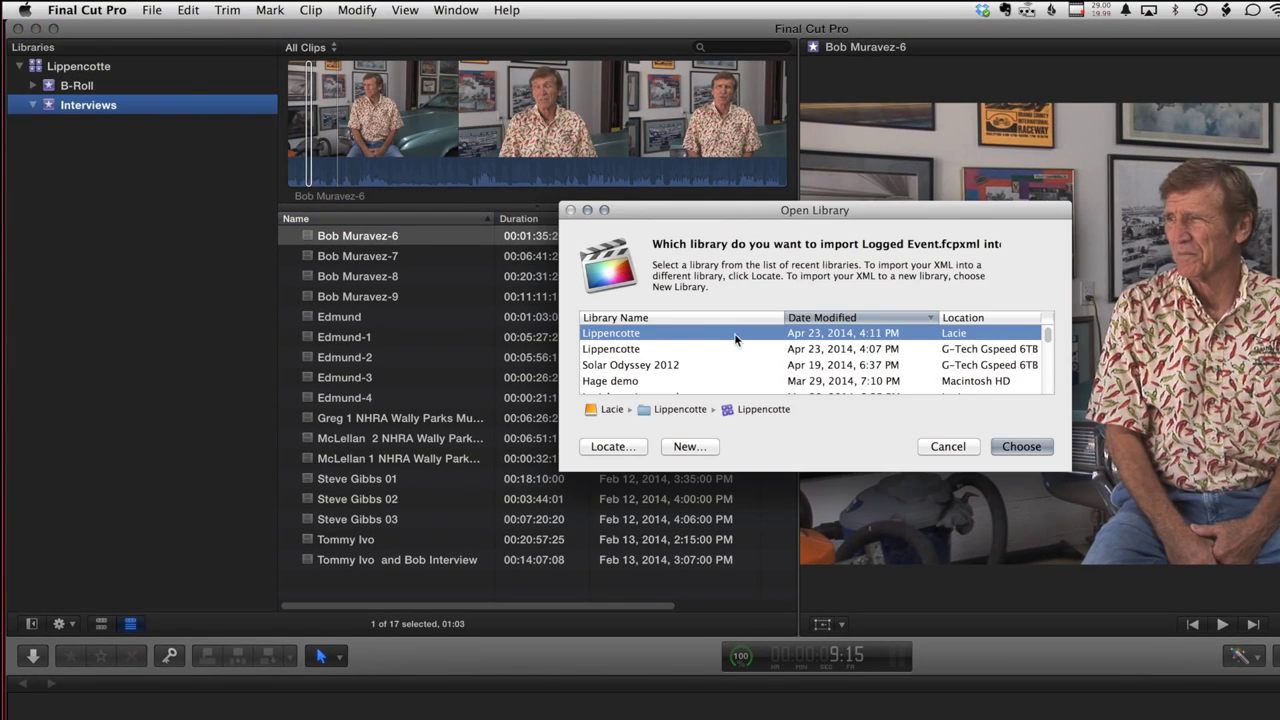
click(1022, 447)
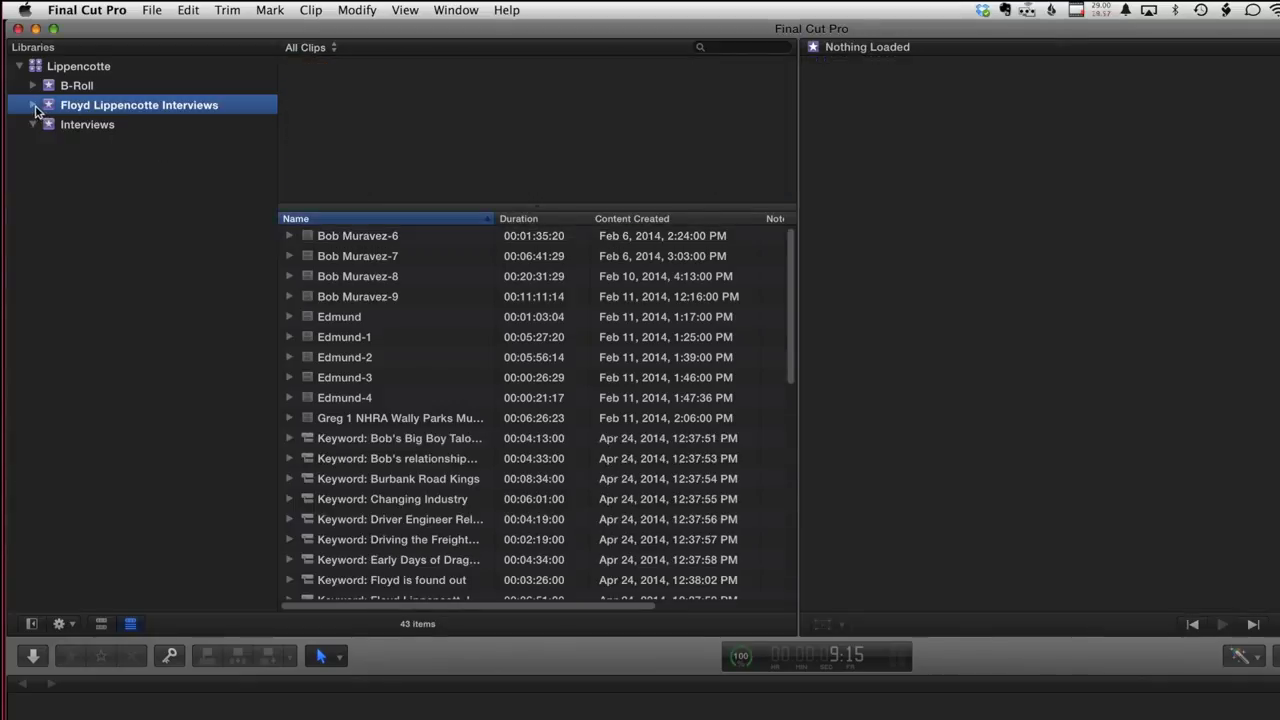
Step: Preview Bob Muravez-7's Interview, Burbank Road Kings and Big Boy Talouca Lake keyword ranges
click(290, 256)
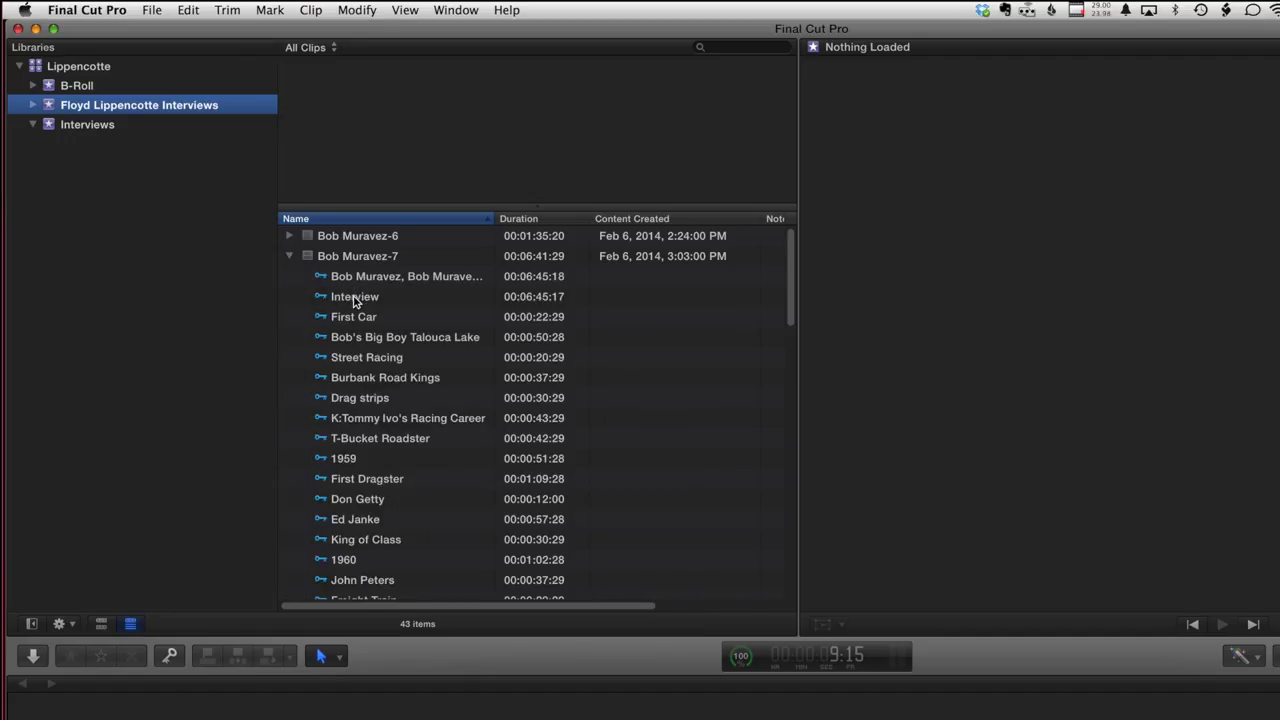
click(355, 297)
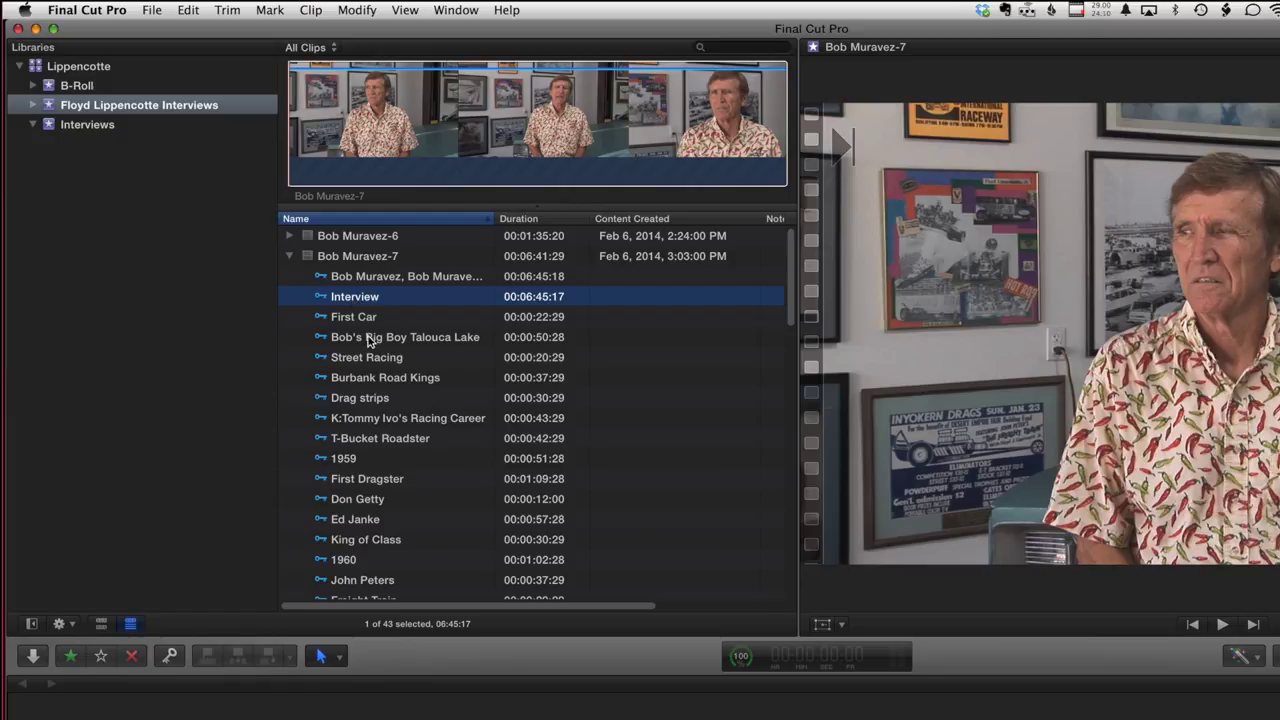
click(368, 385)
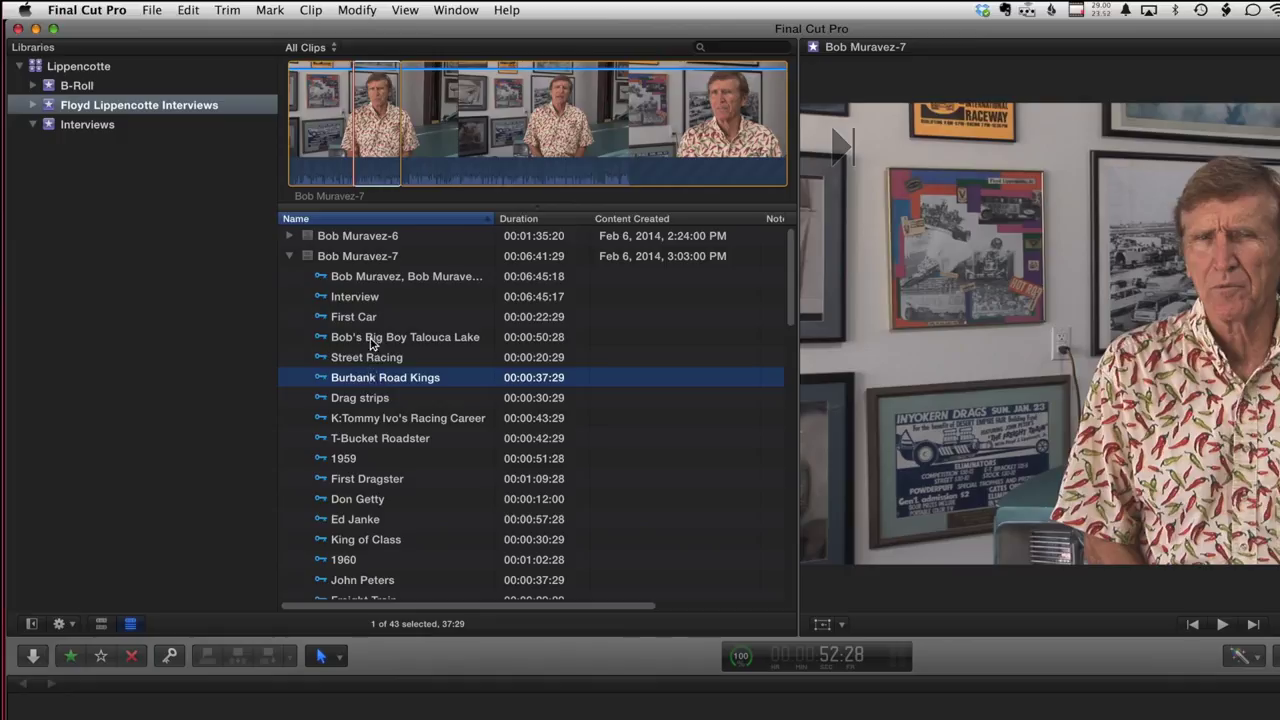
click(373, 341)
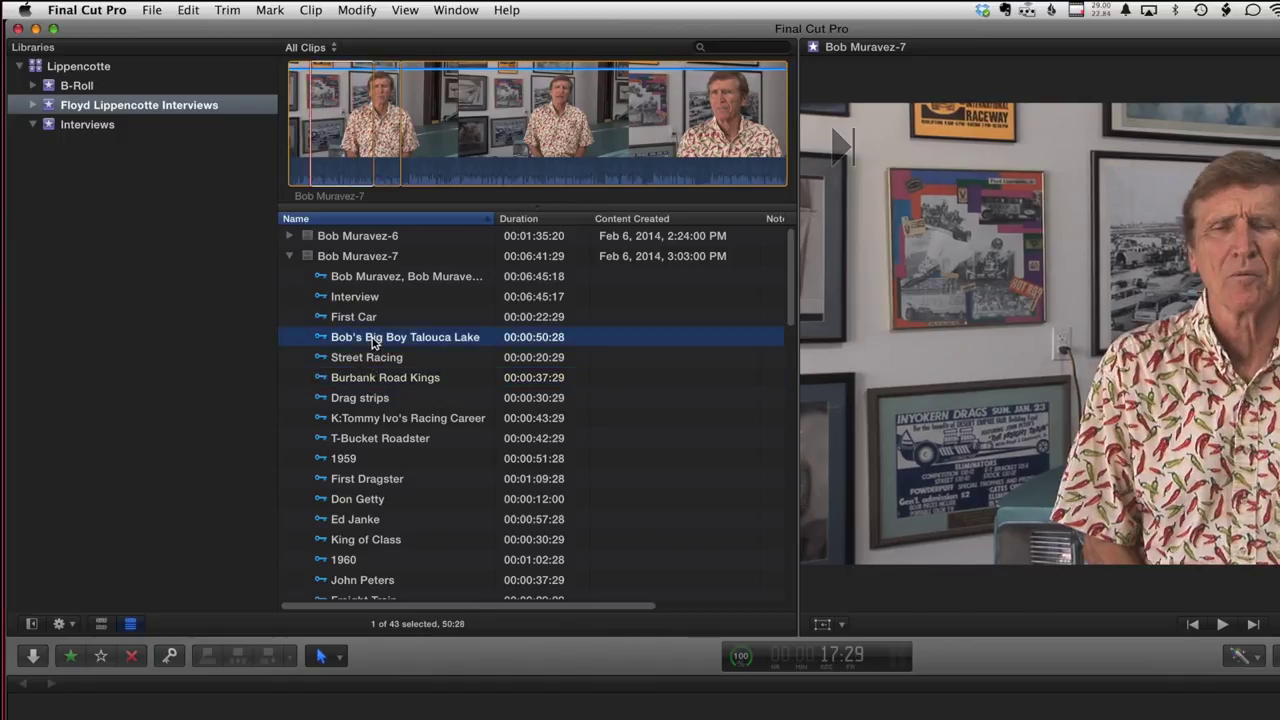
click(32, 107)
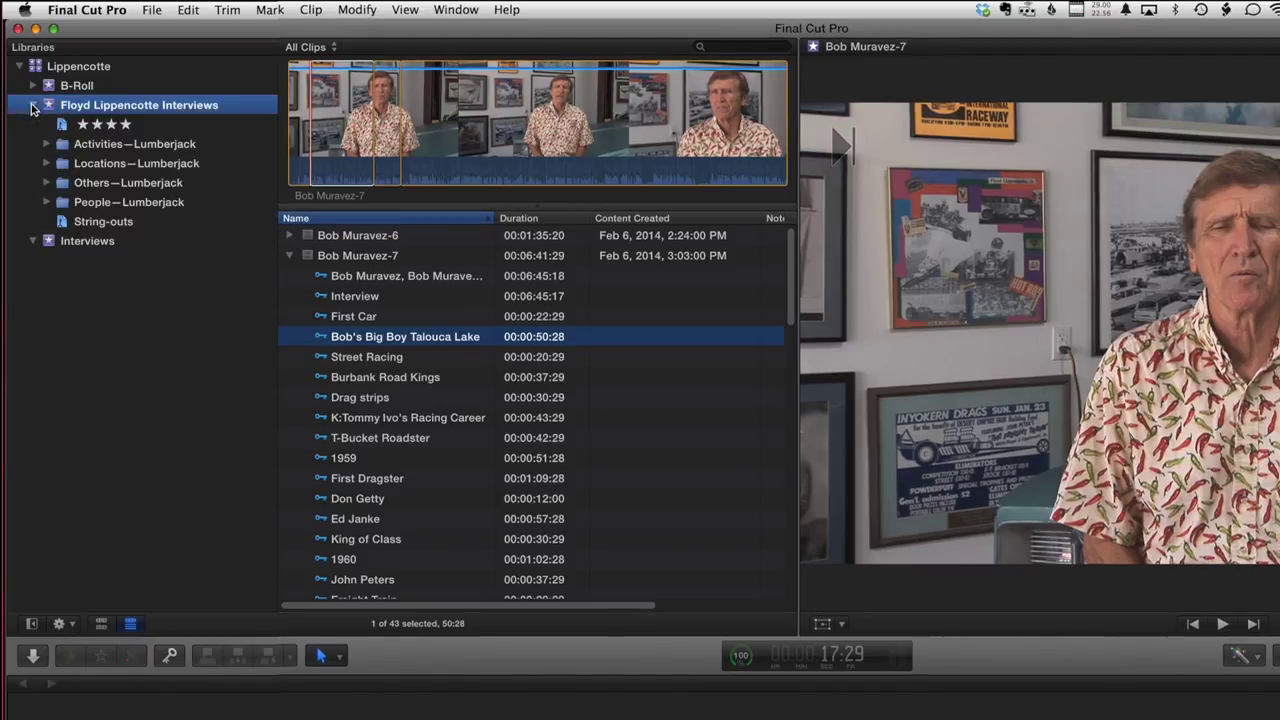
Step: Expand the Activities, Locations, People and Others Lumberjack keyword folders
click(46, 144)
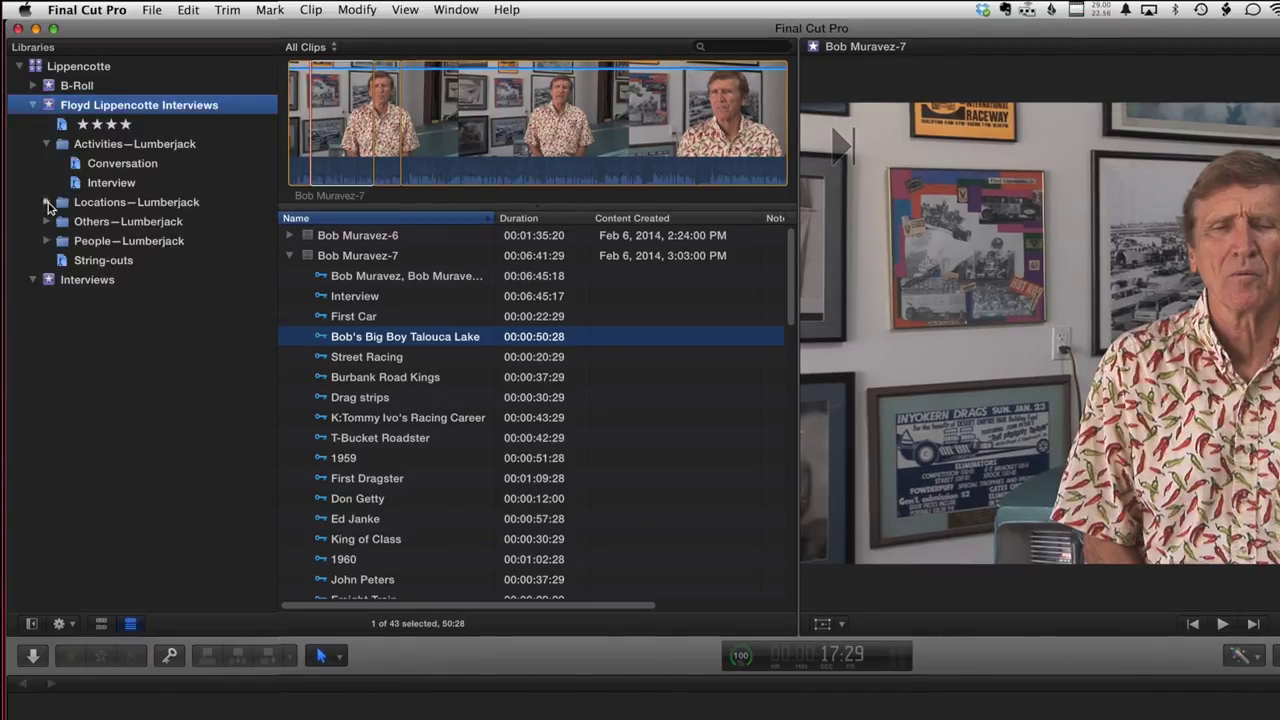
click(47, 203)
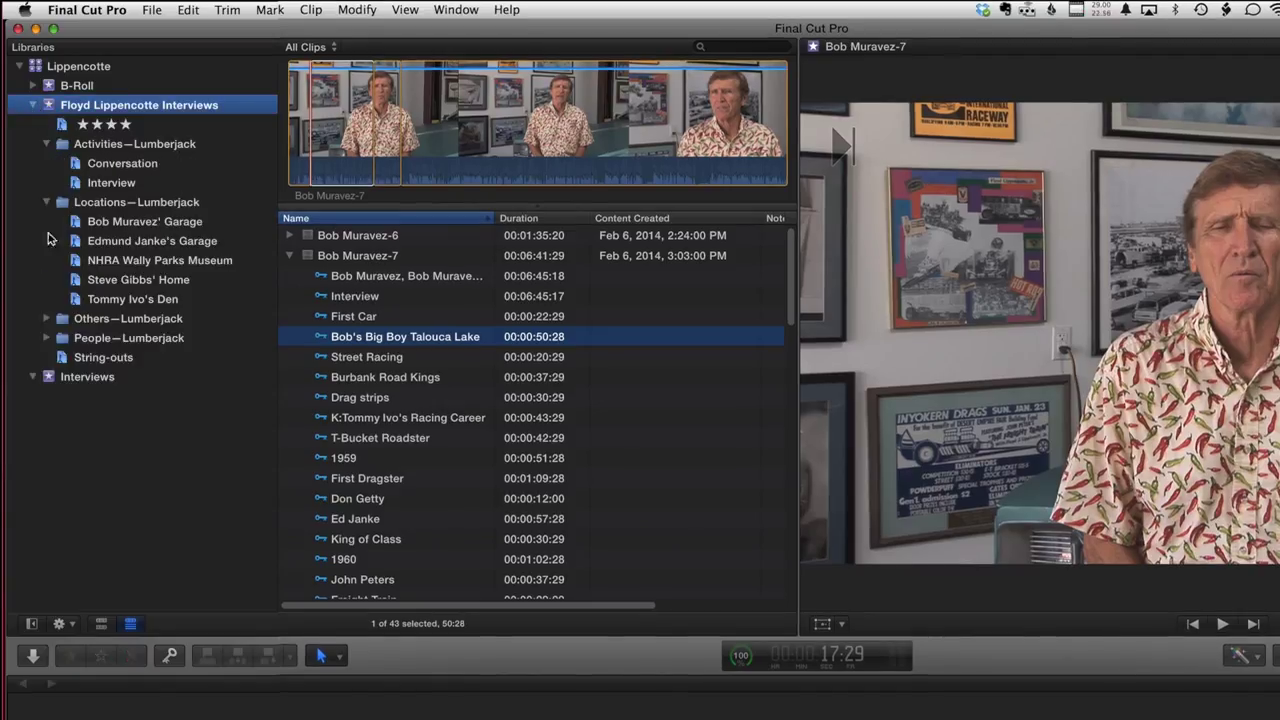
click(47, 339)
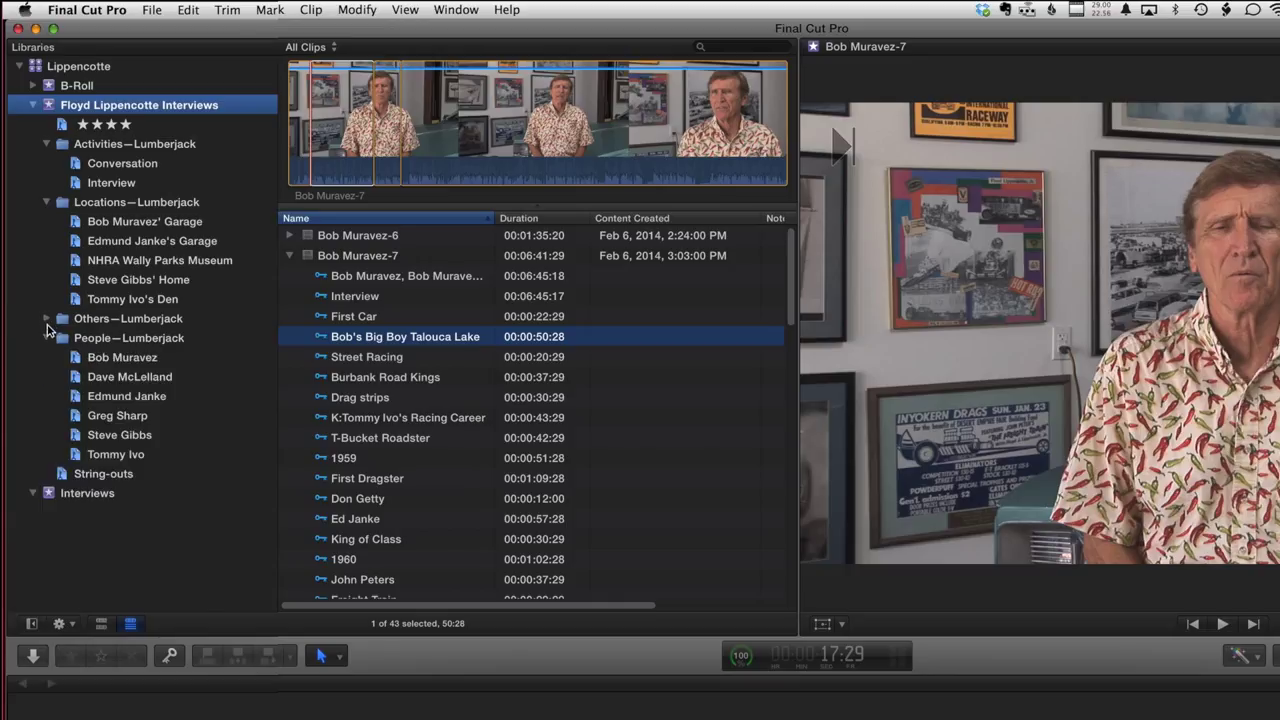
click(47, 319)
Step: Browse clips tagged Burbank Road Kings and Bob's Big Boy Talouca Lake, then show String-outs
click(97, 416)
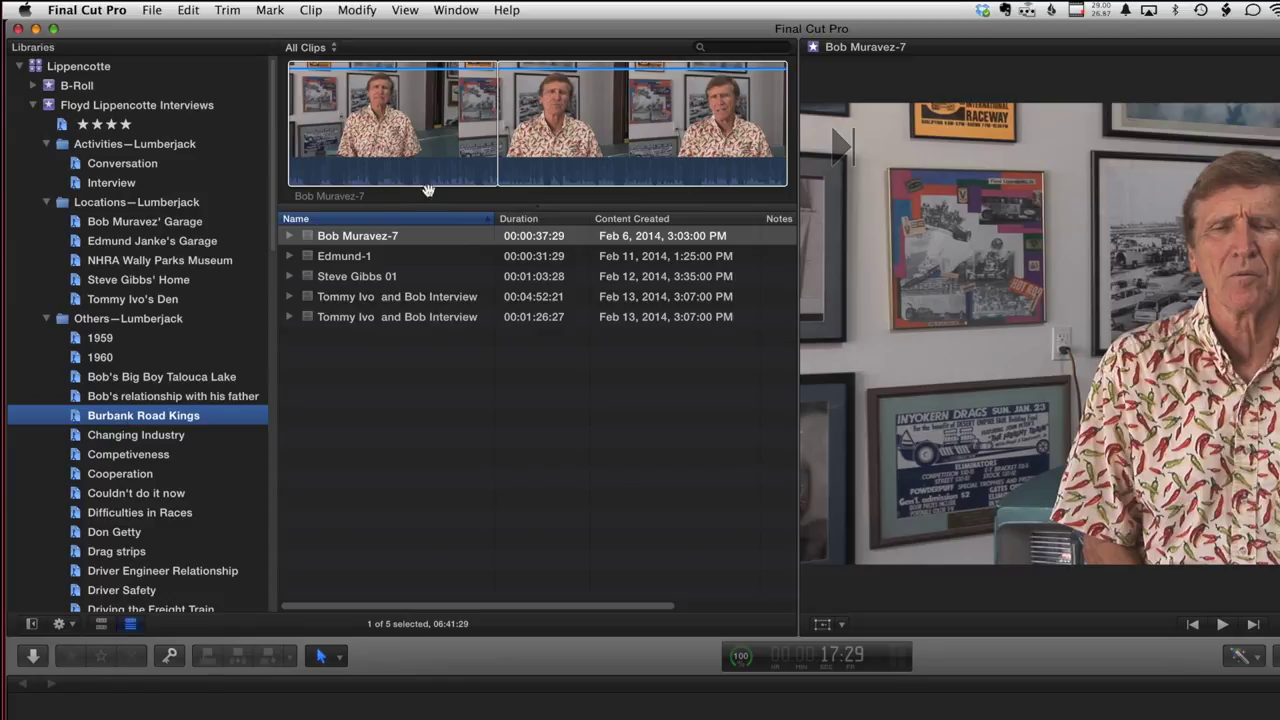
click(432, 182)
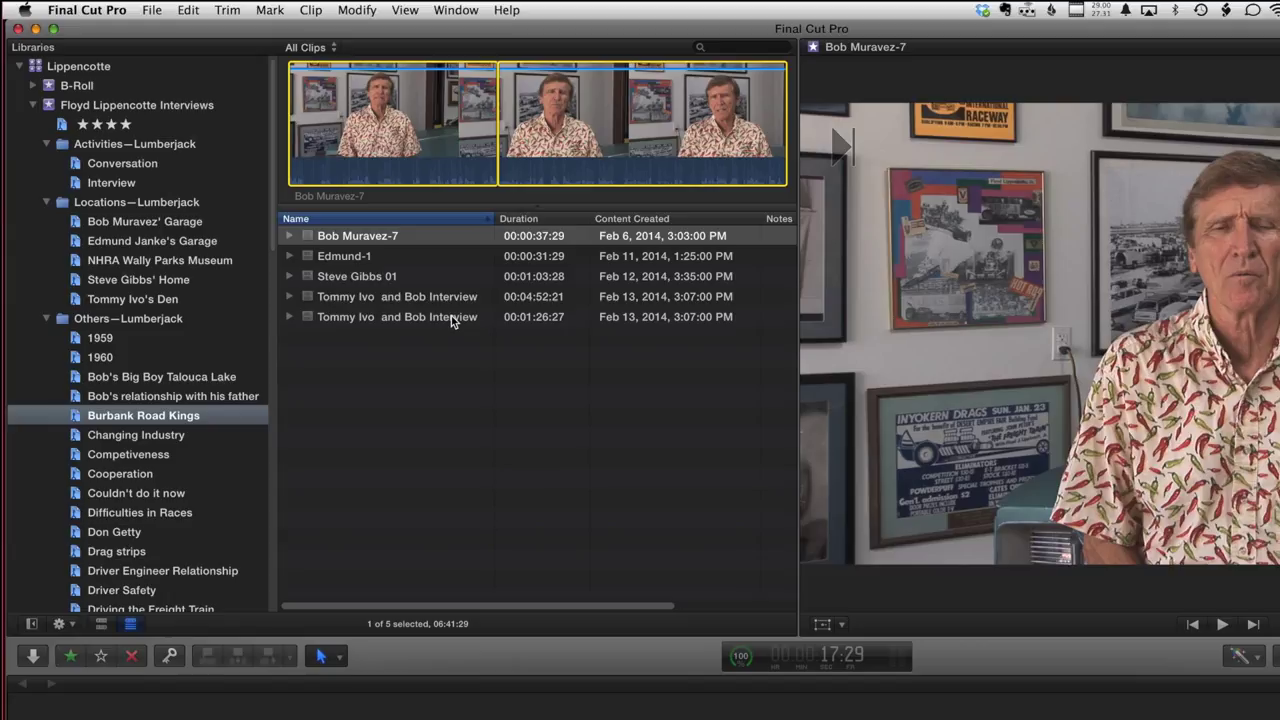
click(218, 378)
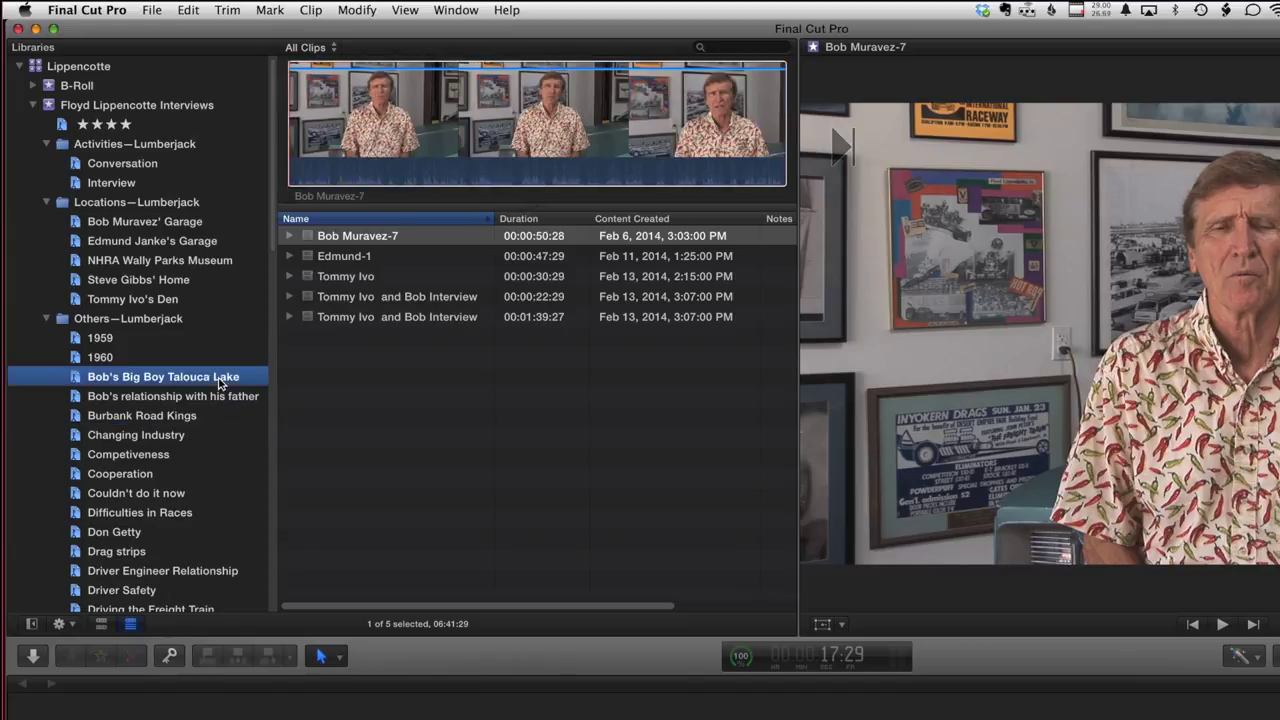
scroll(220, 384, down, 6)
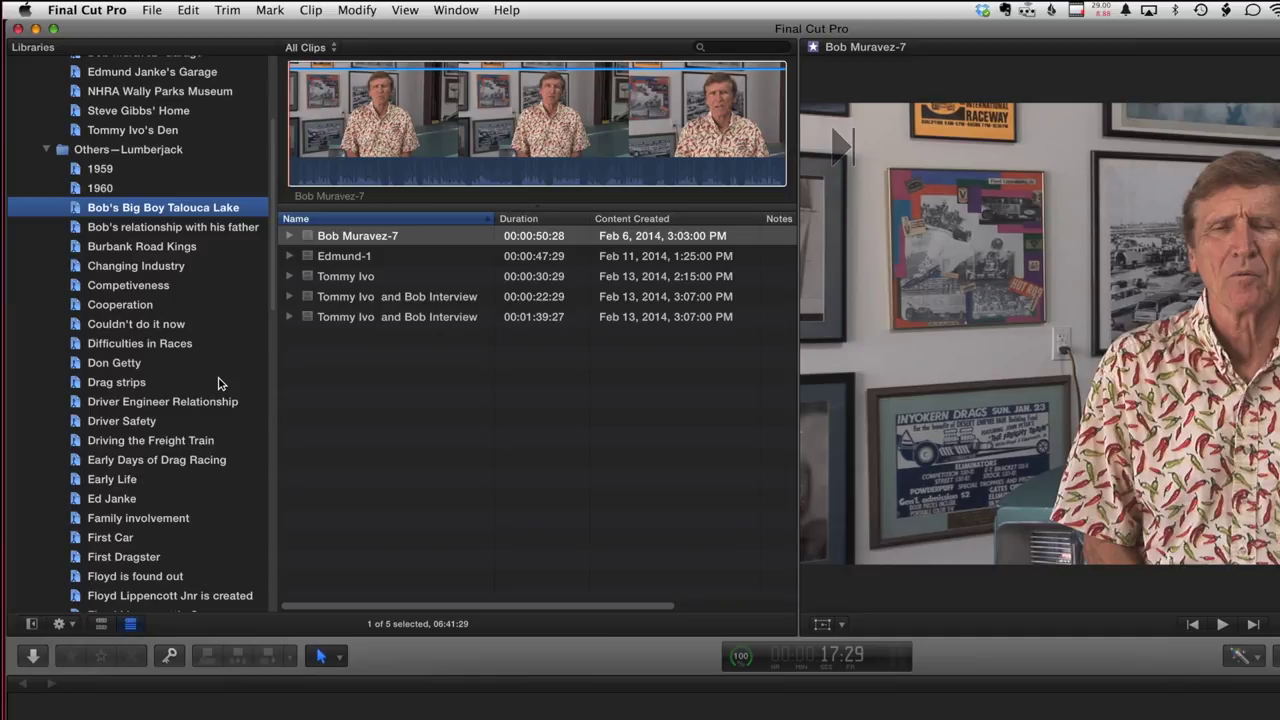
shift+click(328, 321)
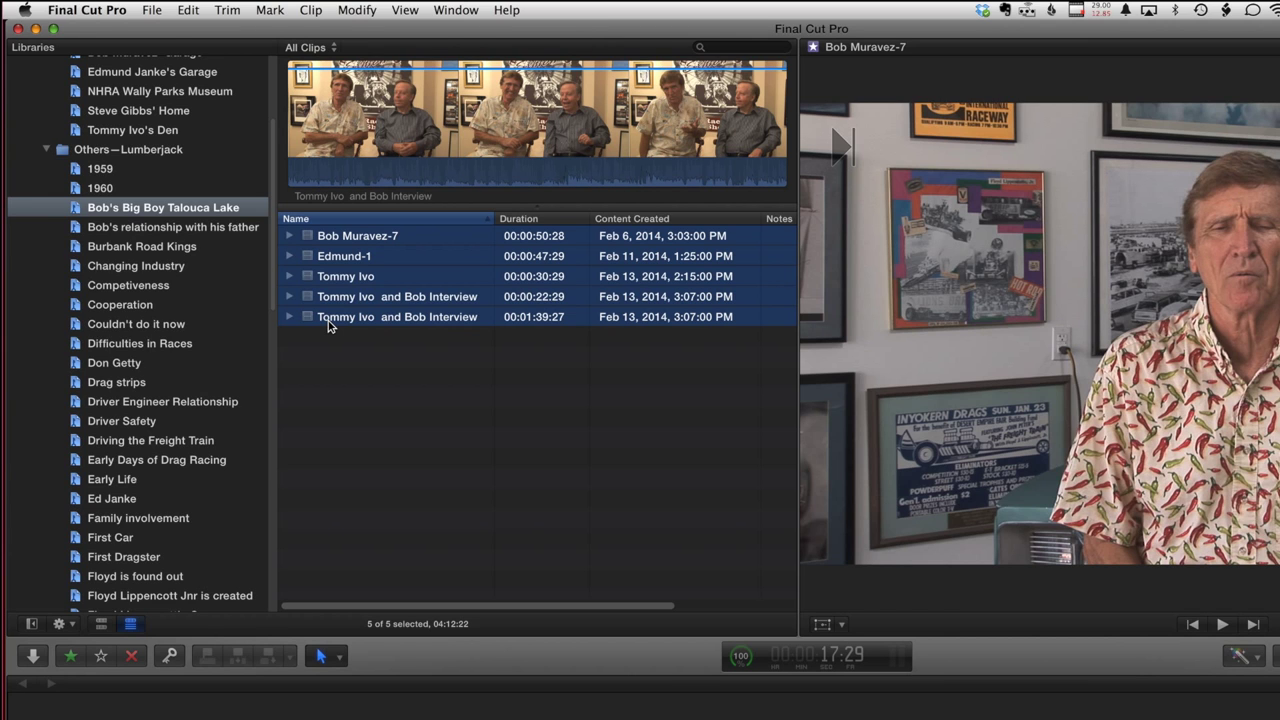
scroll(196, 398, down, 10)
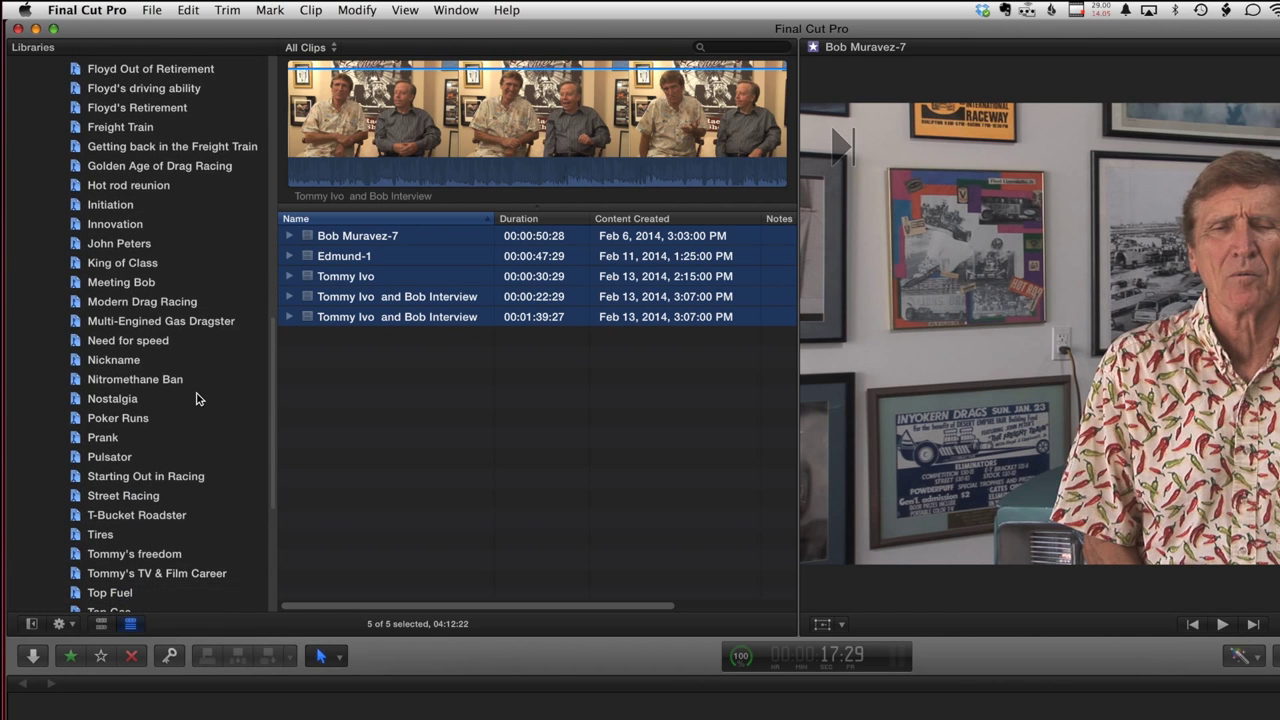
scroll(196, 398, down, 8)
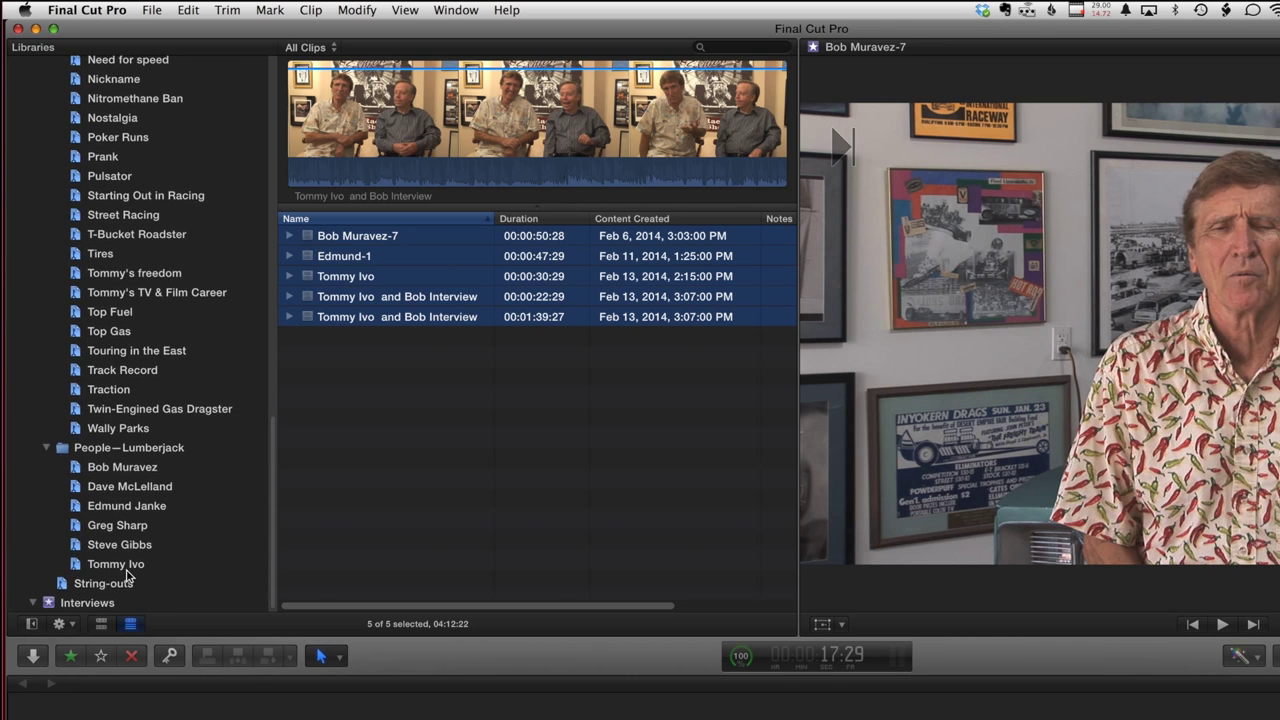
click(128, 583)
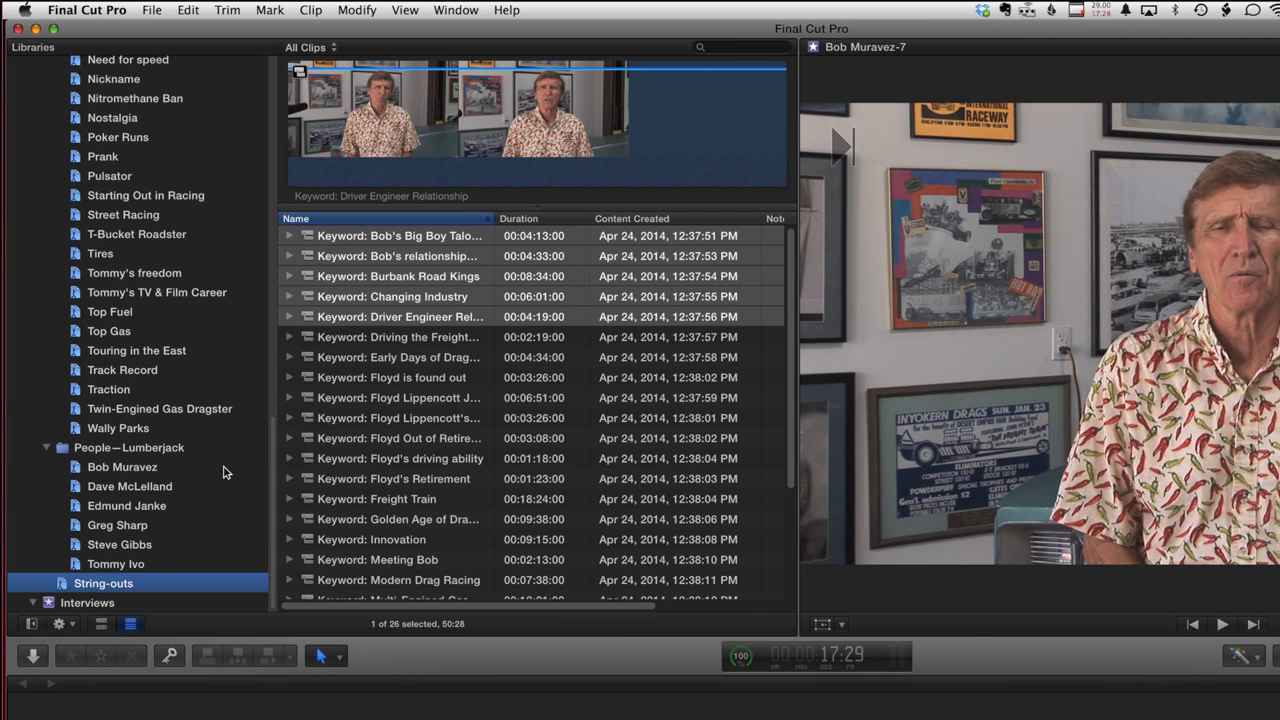
Step: Sort the string-outs by duration, longest first, and preview Keyword: Burbank Road Kings
click(313, 398)
key(super+Tab)
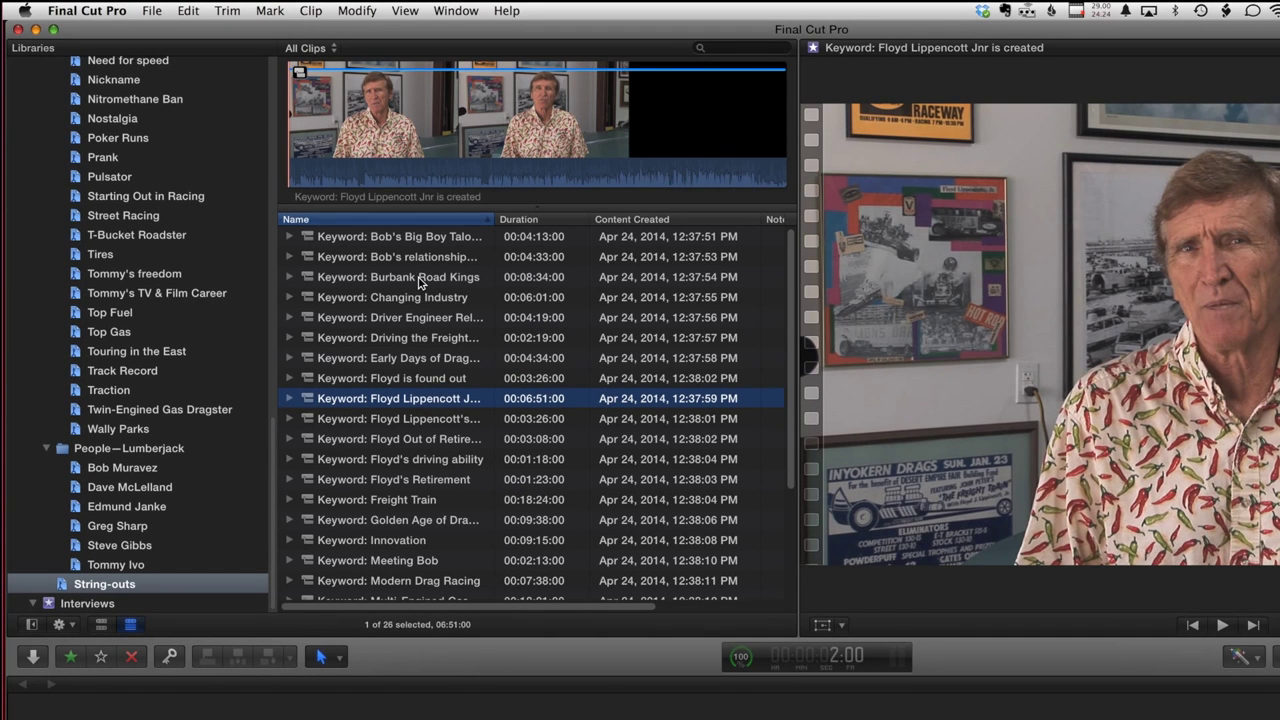
click(520, 221)
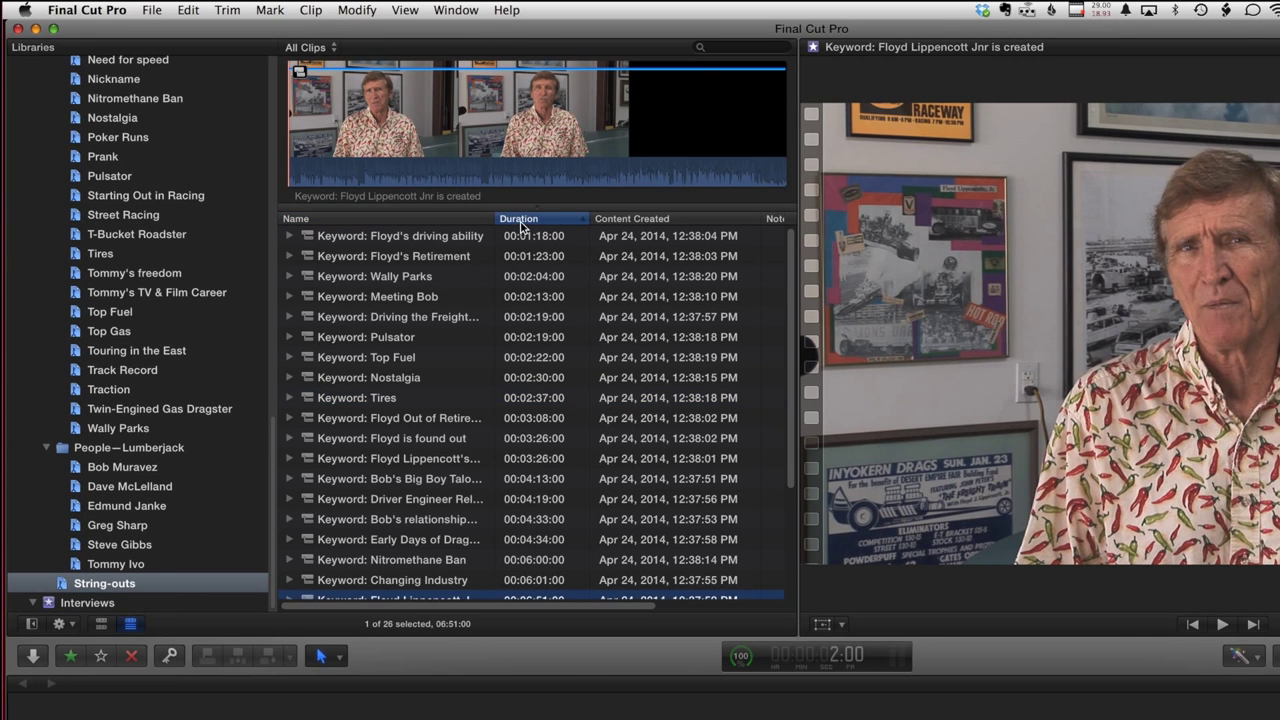
click(580, 218)
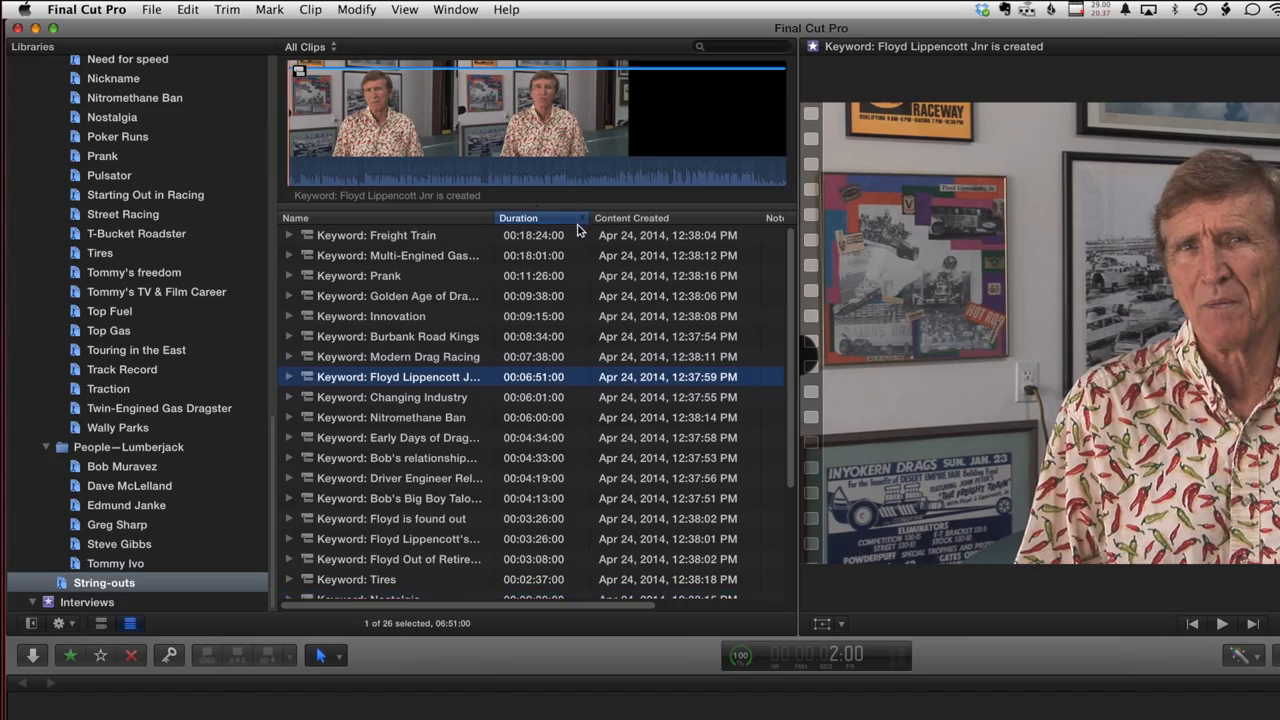
scroll(427, 341, right, 1)
click(427, 341)
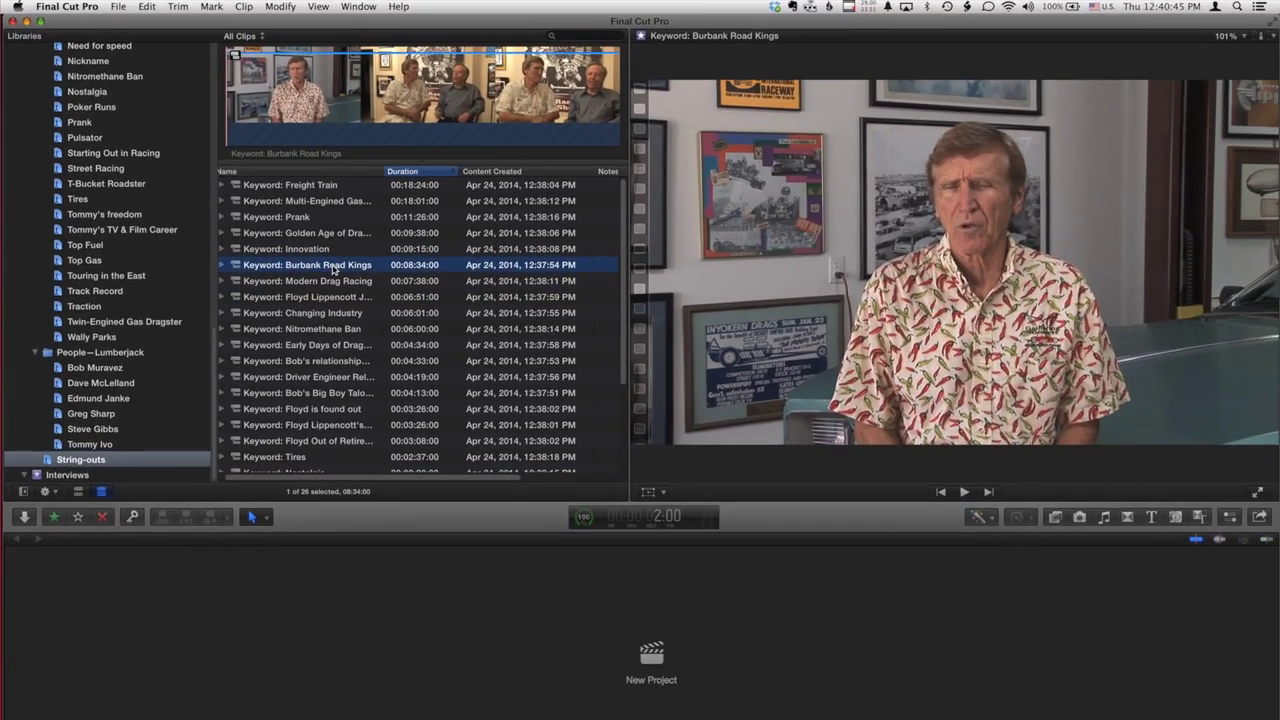
Step: Open the Burbank Road Kings string-out and step through its interview clips to check each lower-third name
double_click(335, 268)
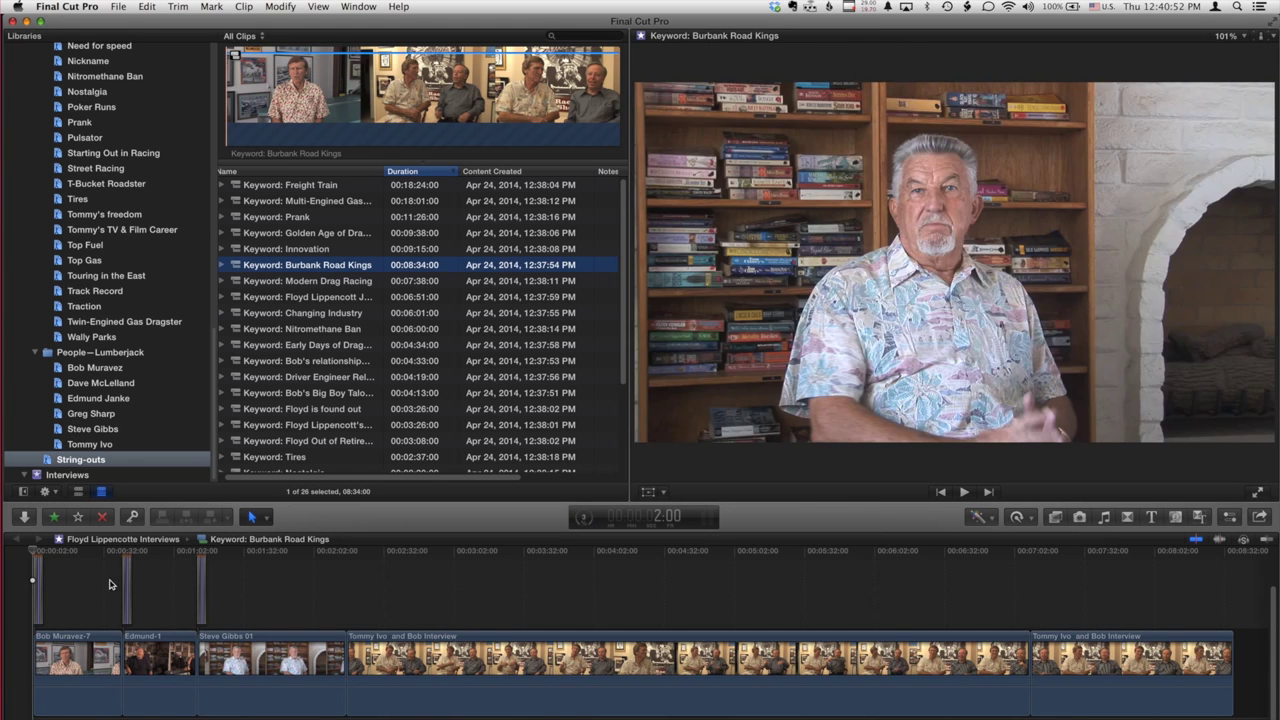
click(200, 590)
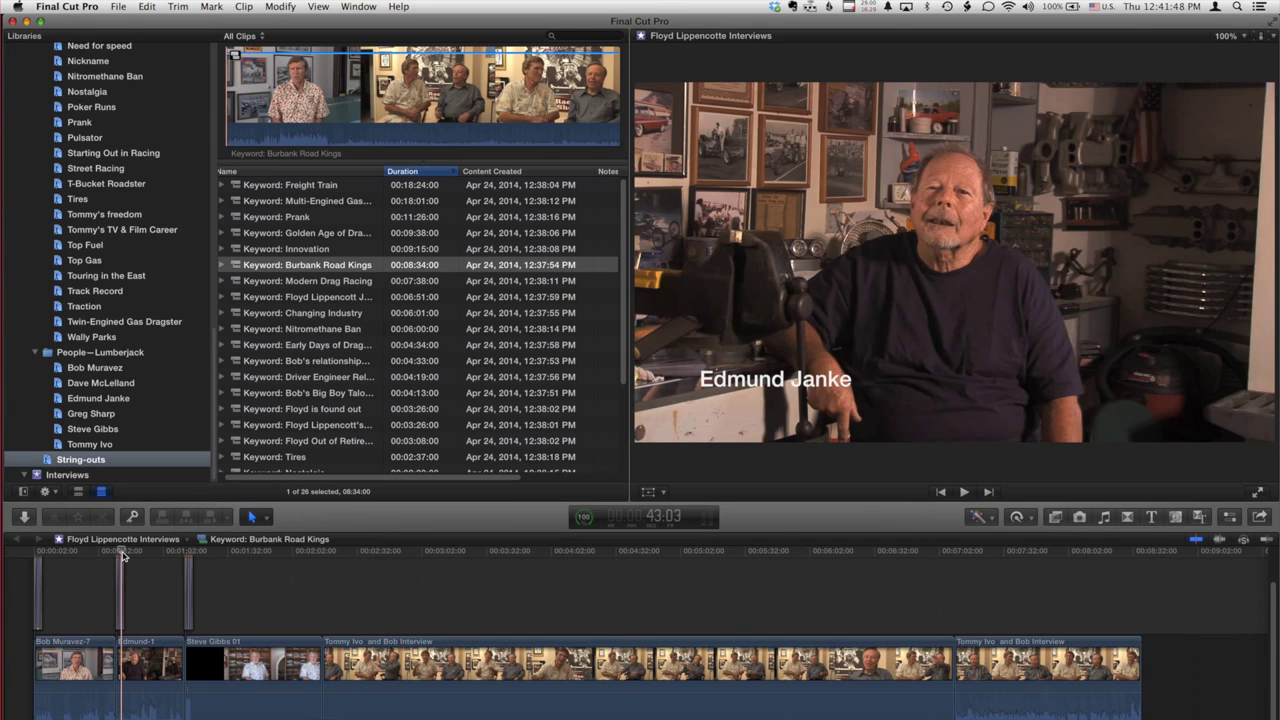
key(Home)
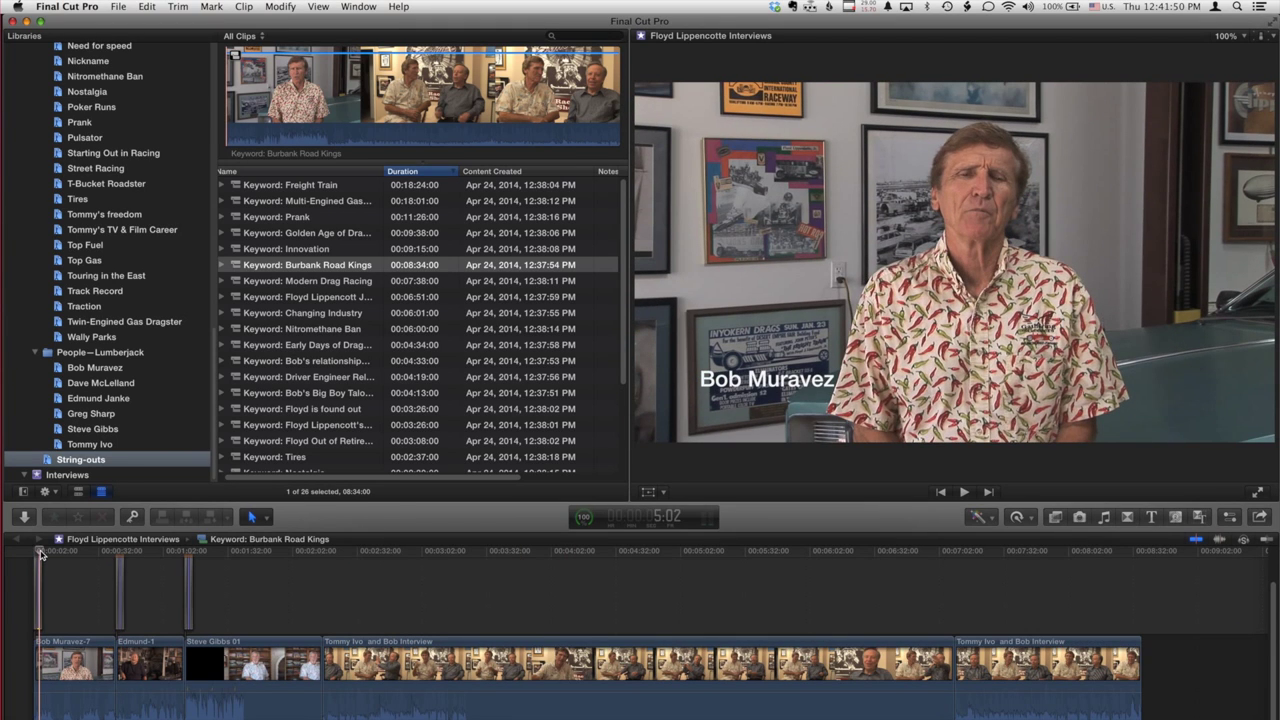
key(Down)
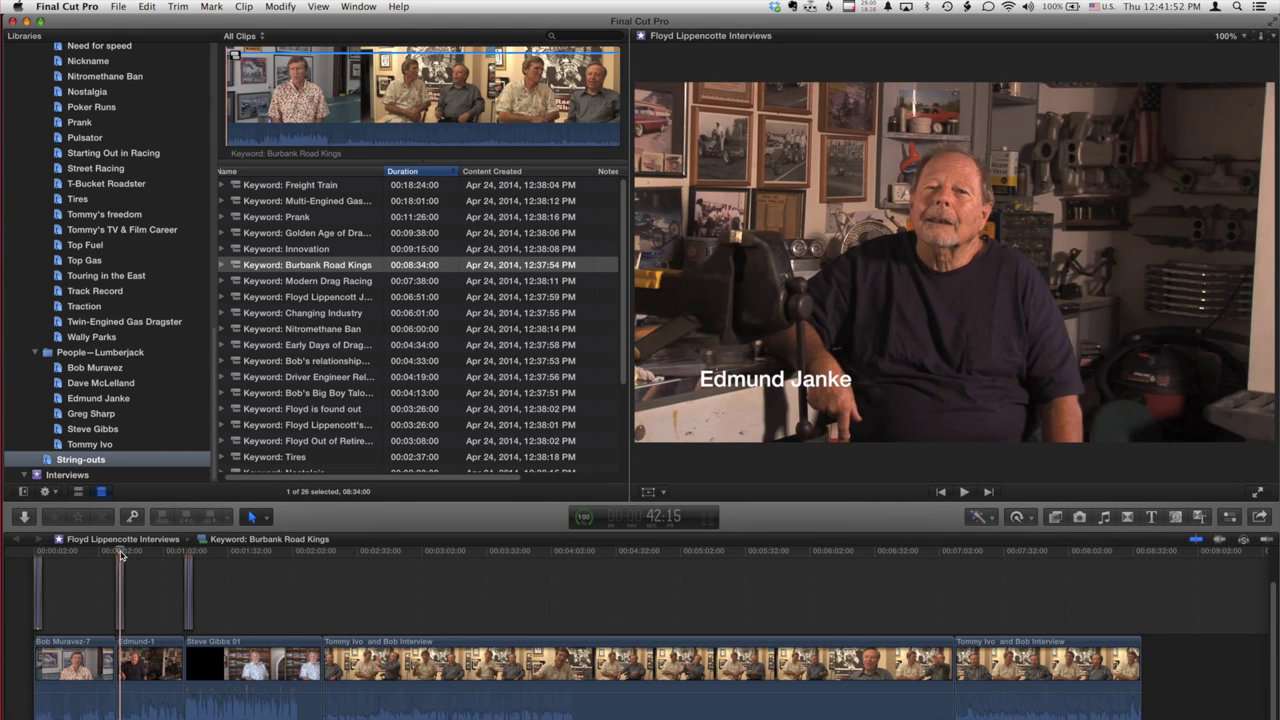
key(Down)
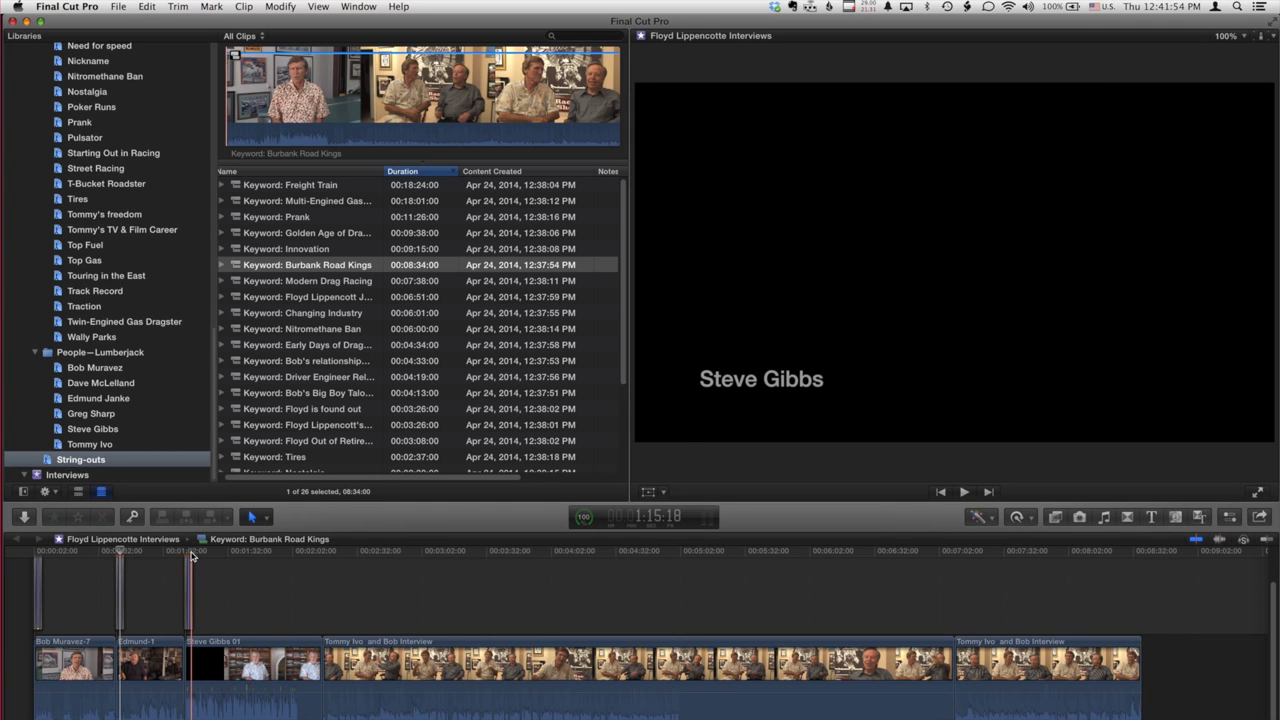
click(188, 555)
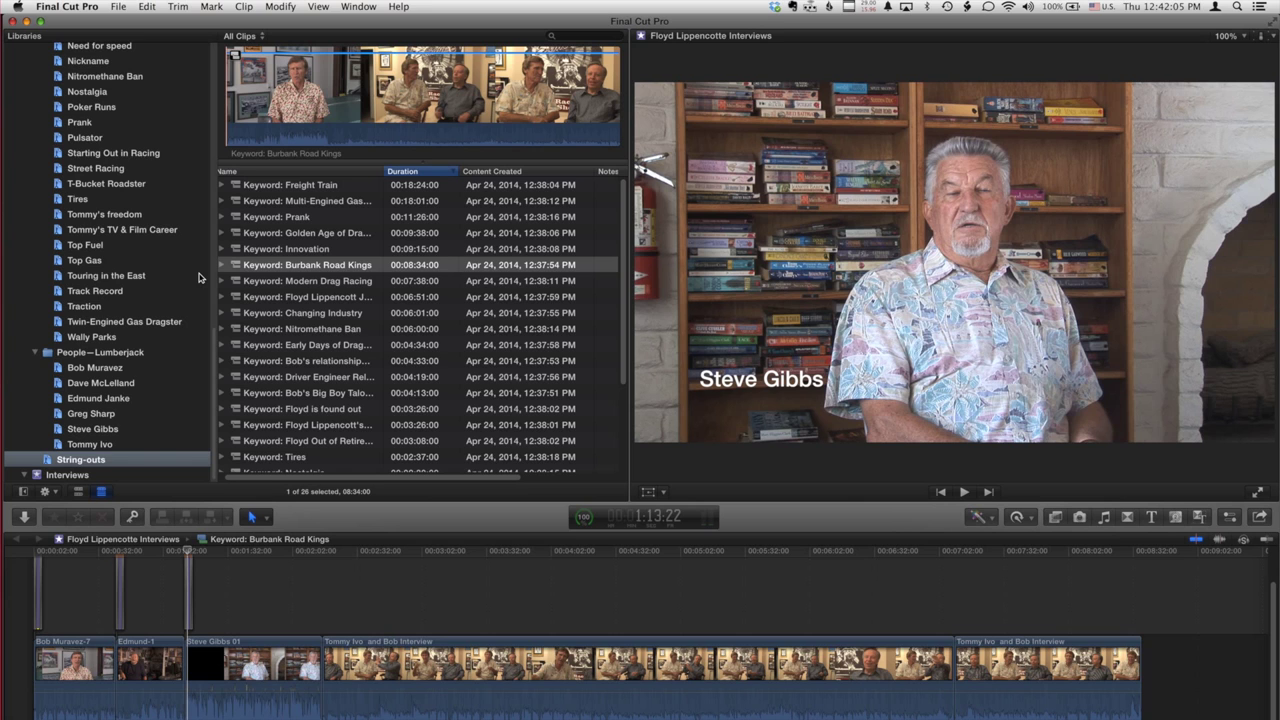
scroll(173, 243, up, 8)
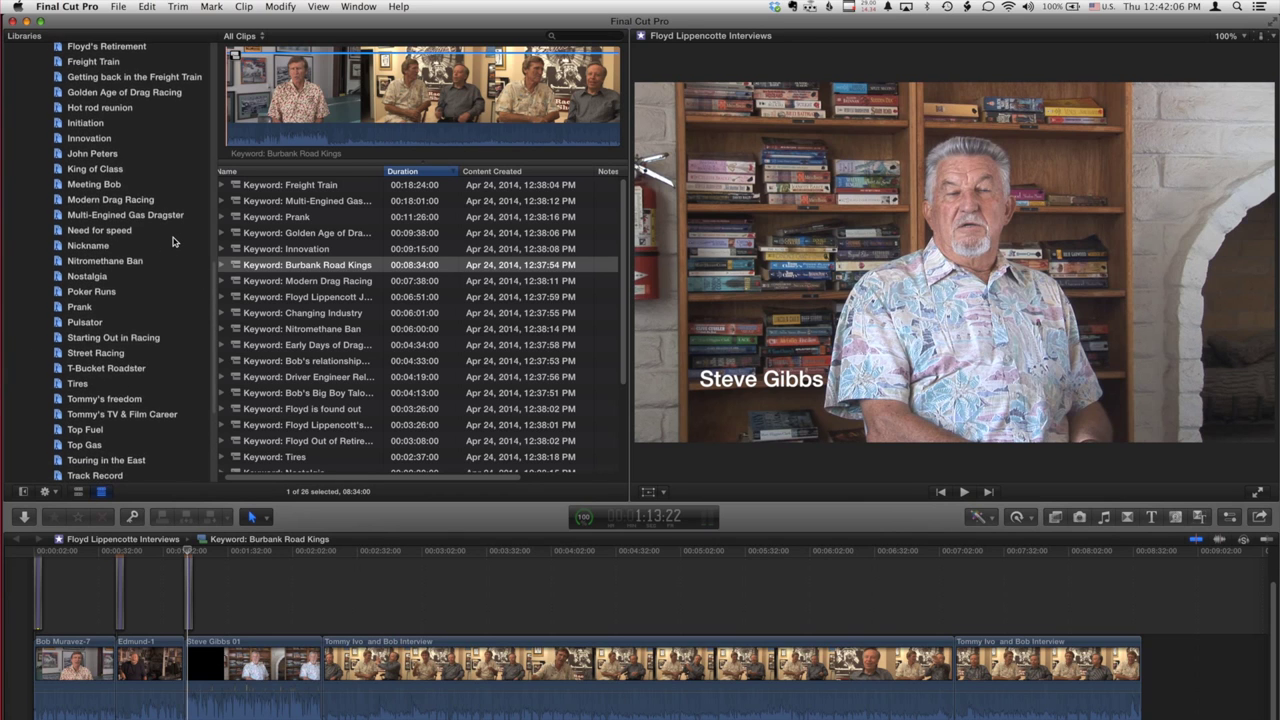
scroll(173, 242, up, 6)
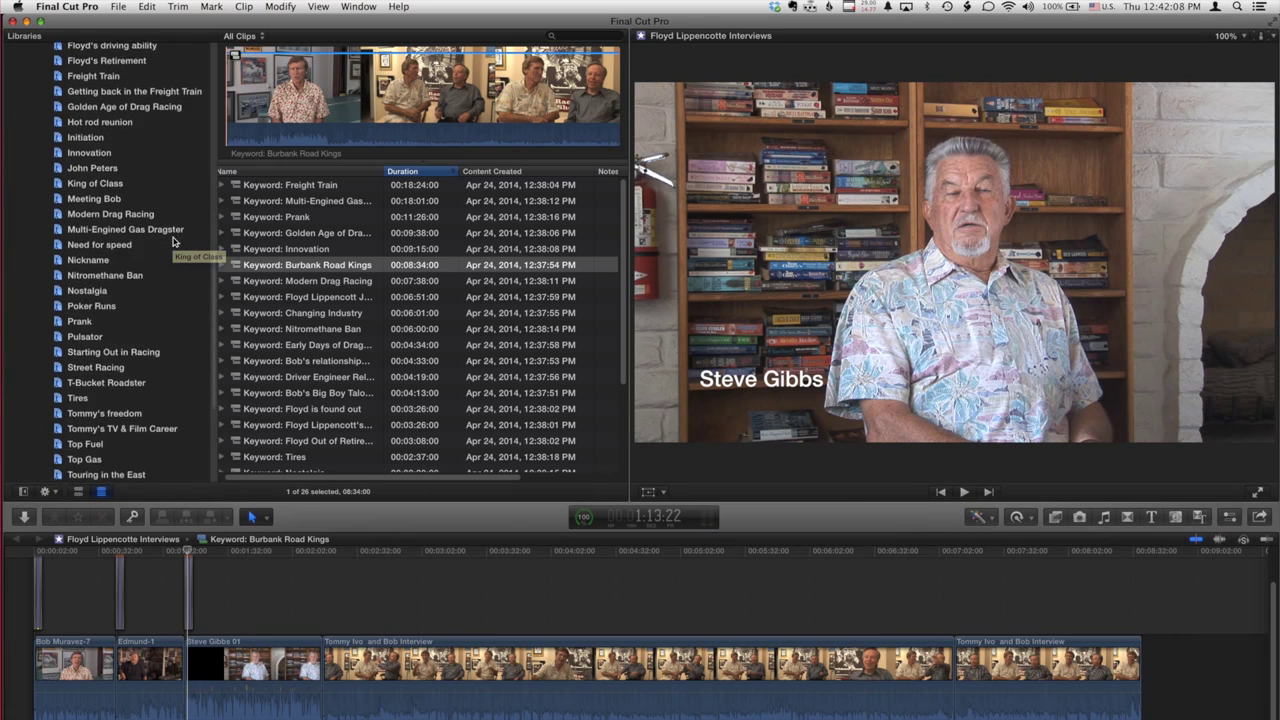
scroll(173, 241, down, 5)
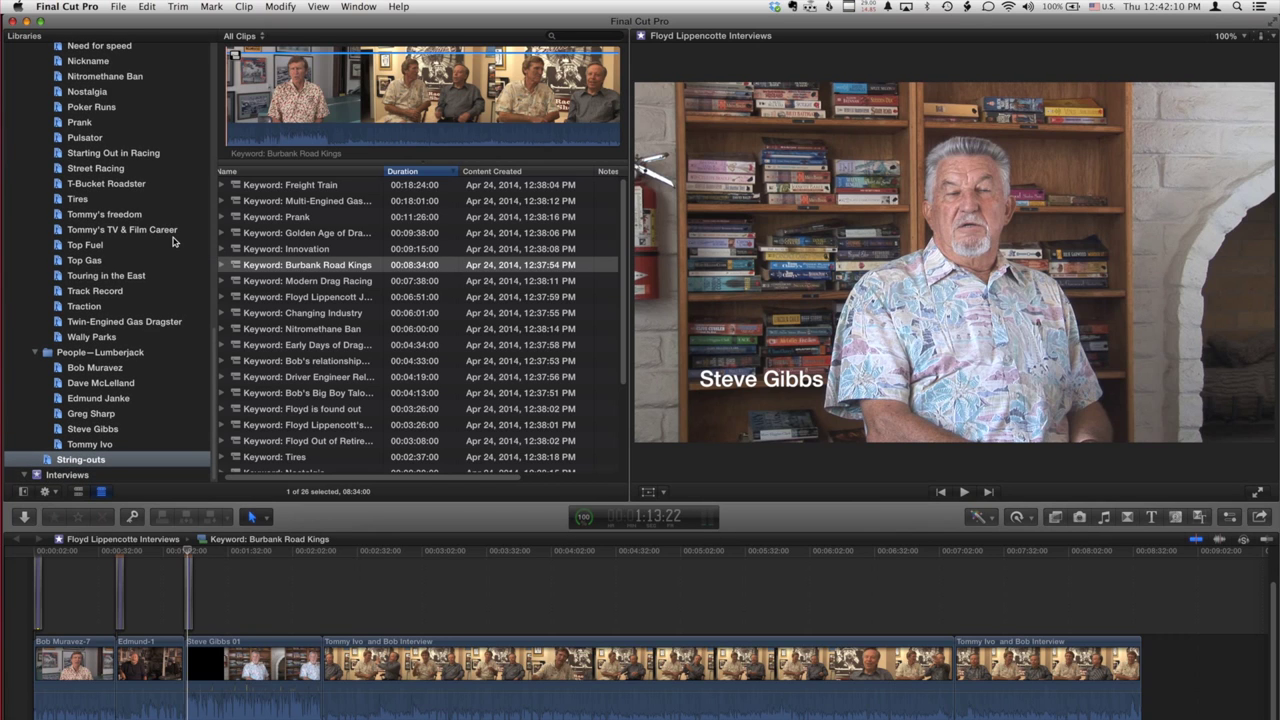